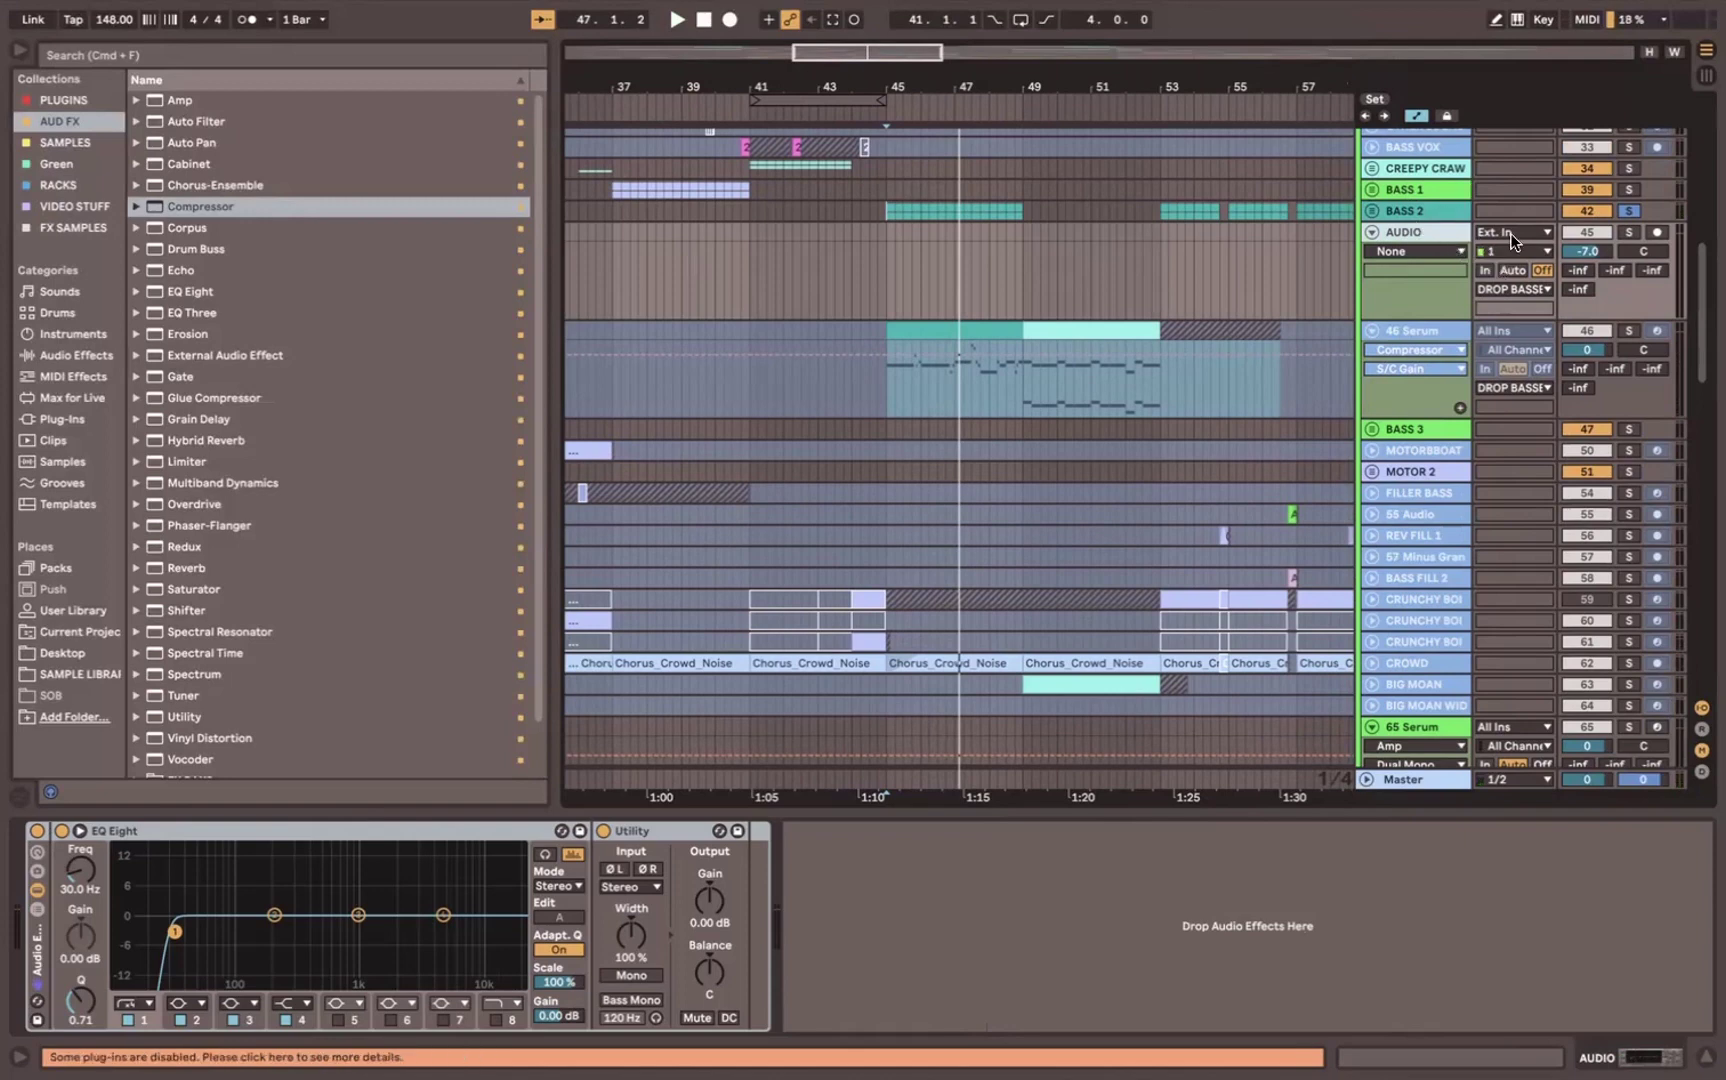
# Step: Set the AUDIO track to receive its input from BASS 2 and switch its monitoring to In
pyautogui.click(1511, 233)
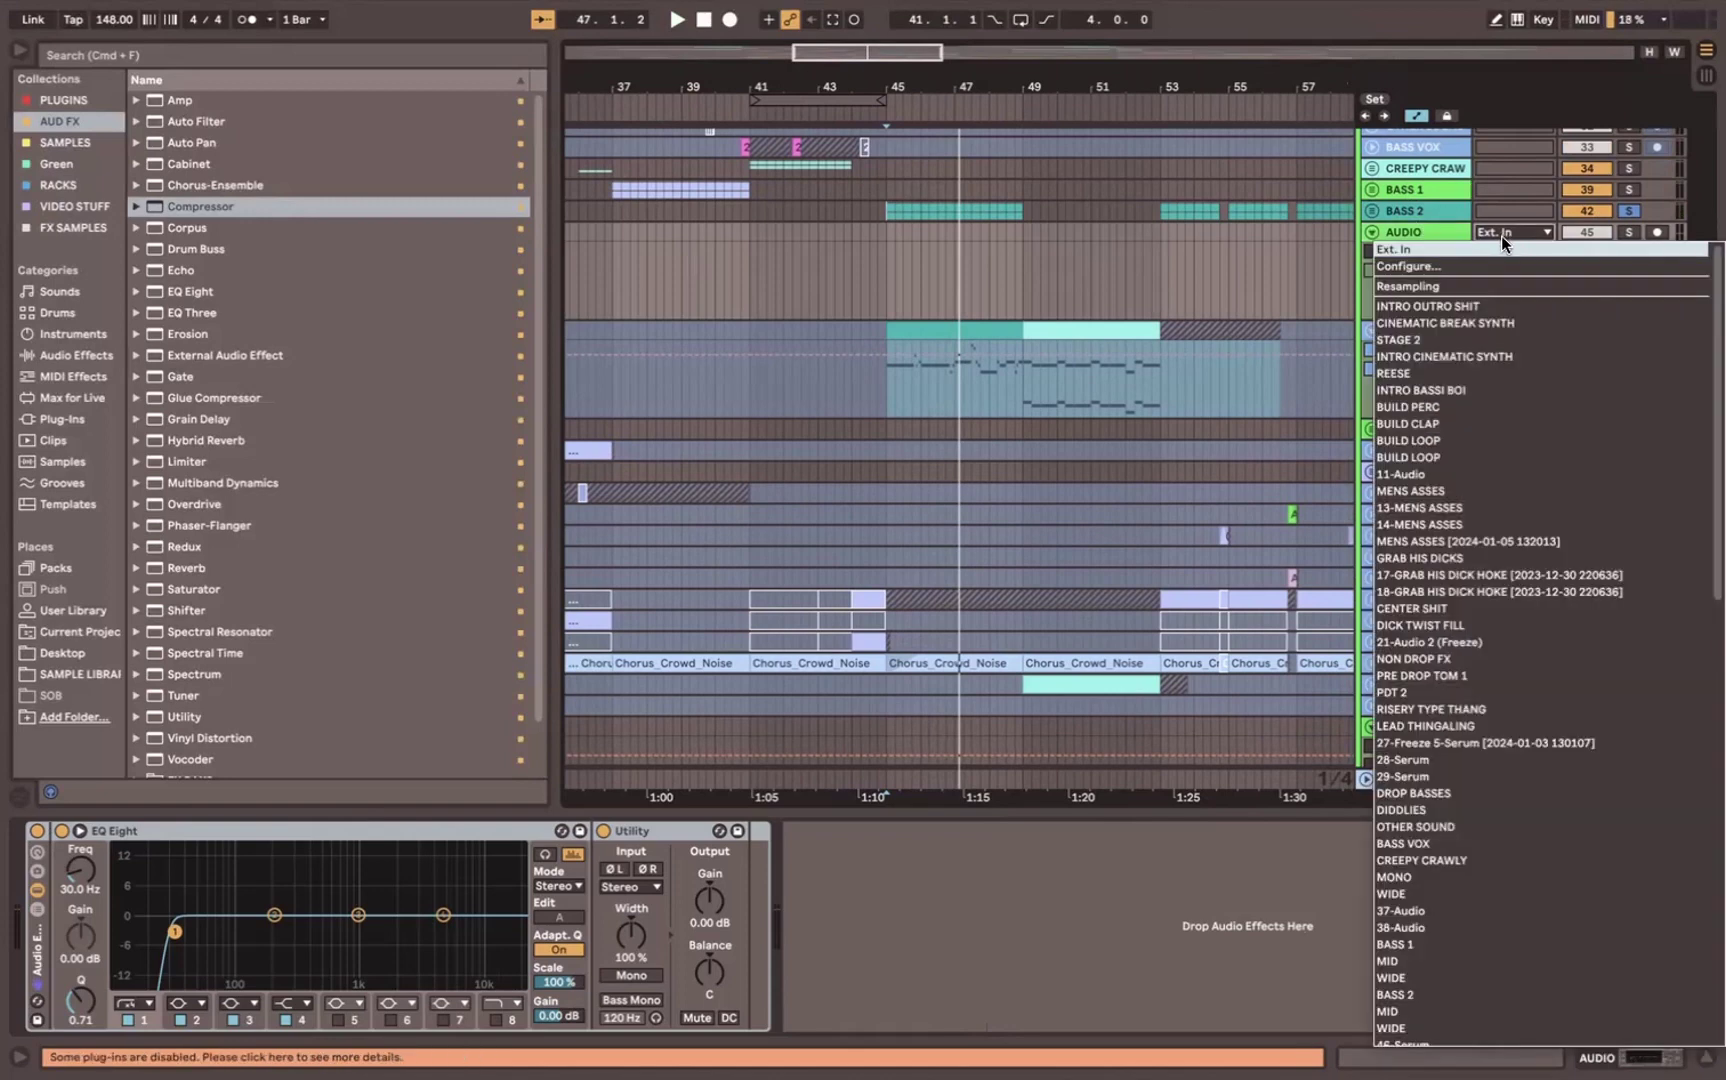
pyautogui.click(1490, 248)
pyautogui.click(1414, 211)
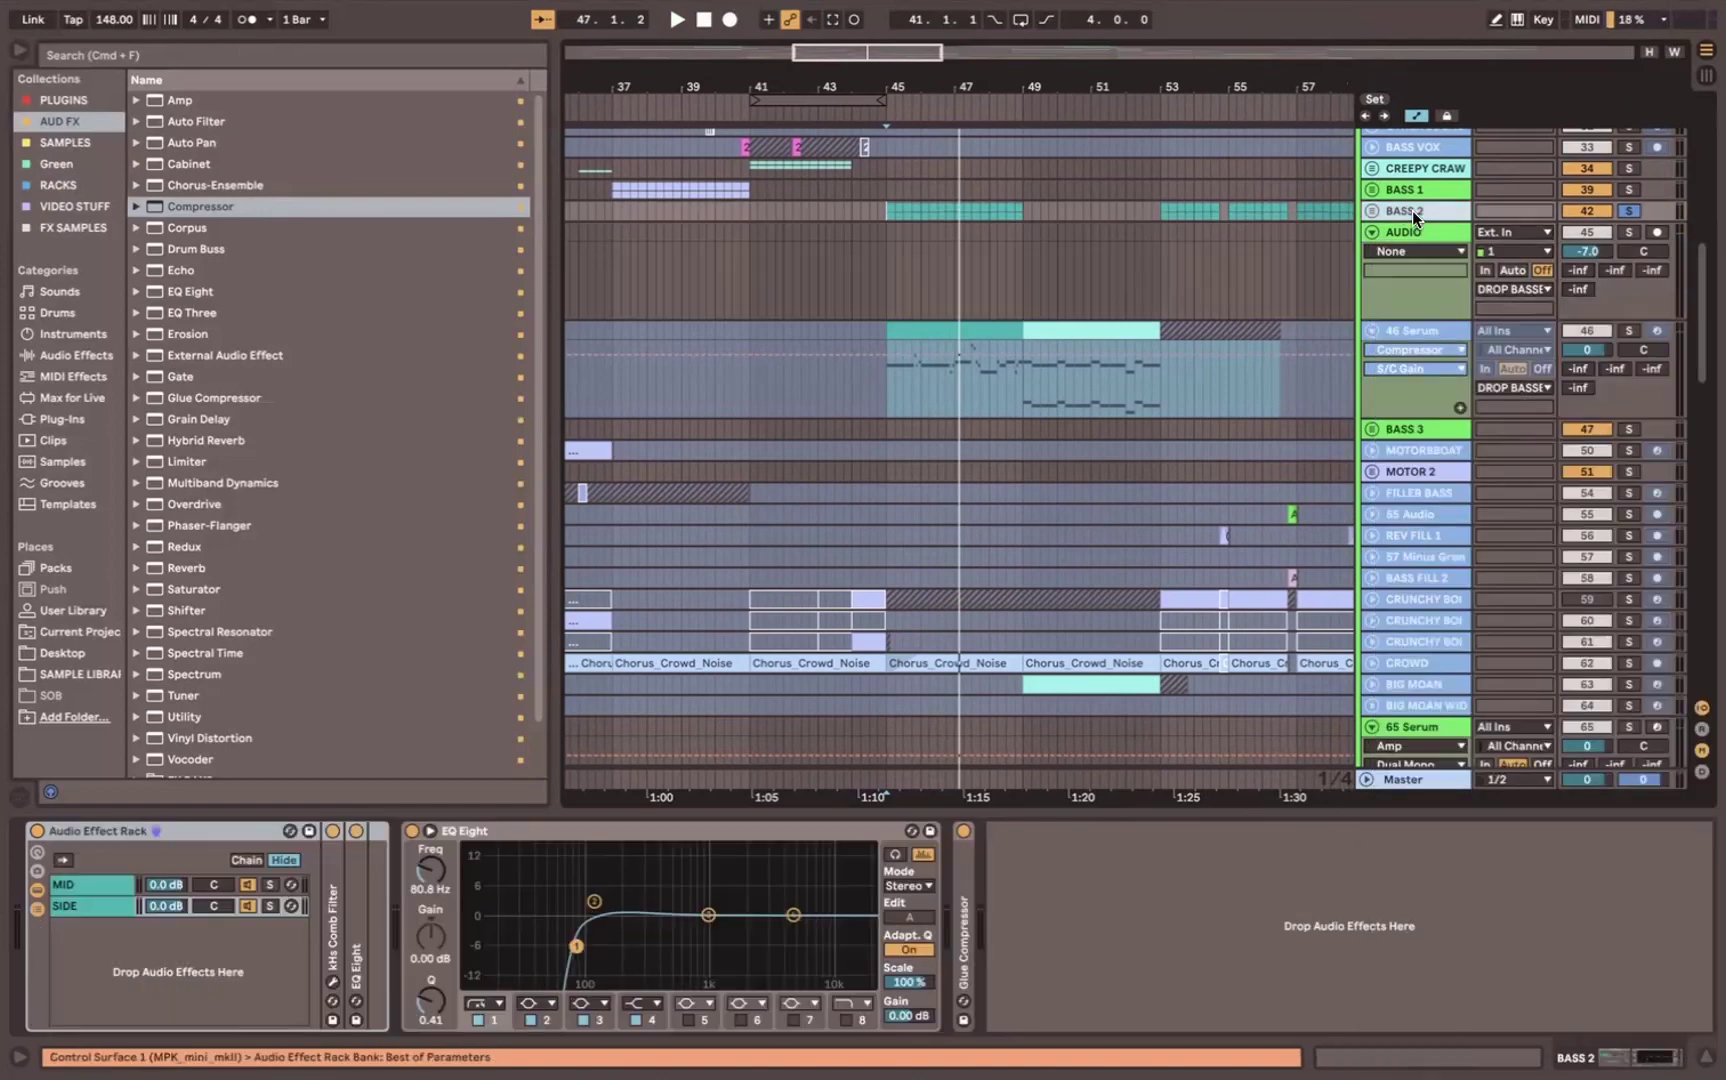
pyautogui.click(1508, 233)
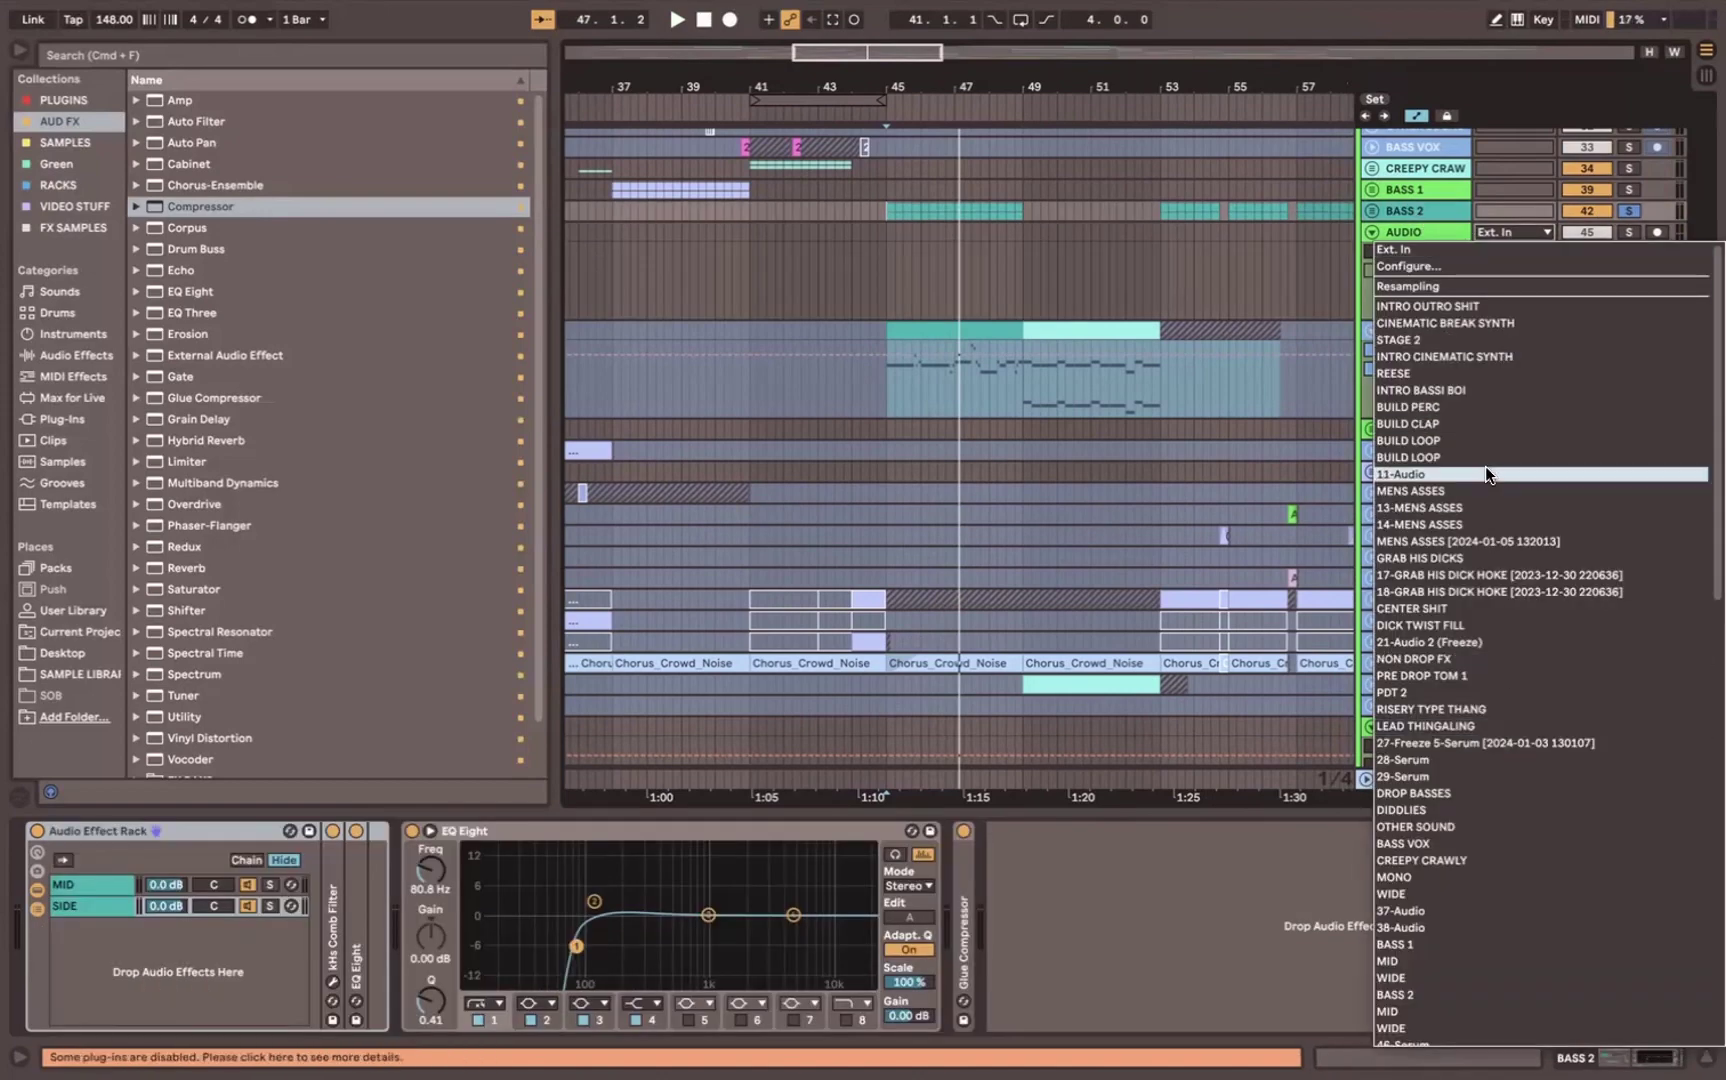
pyautogui.scroll(-6, 1485, 467)
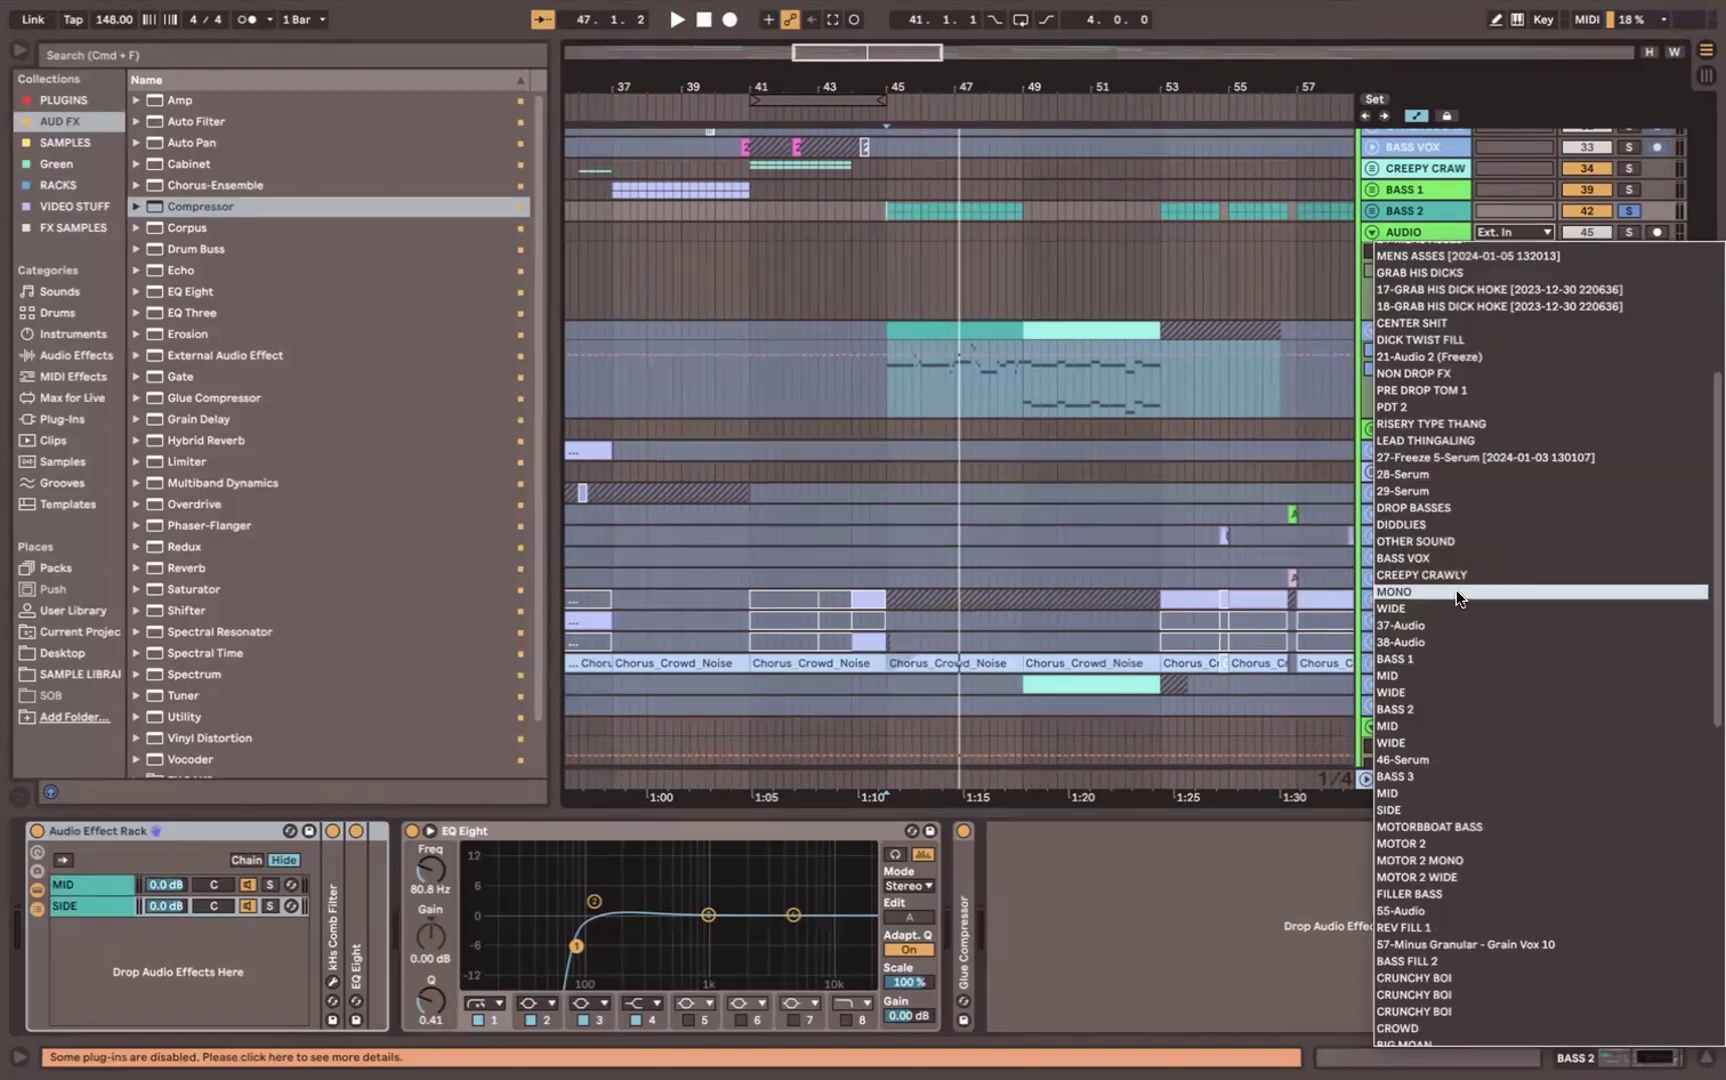
pyautogui.click(1395, 709)
pyautogui.click(1545, 270)
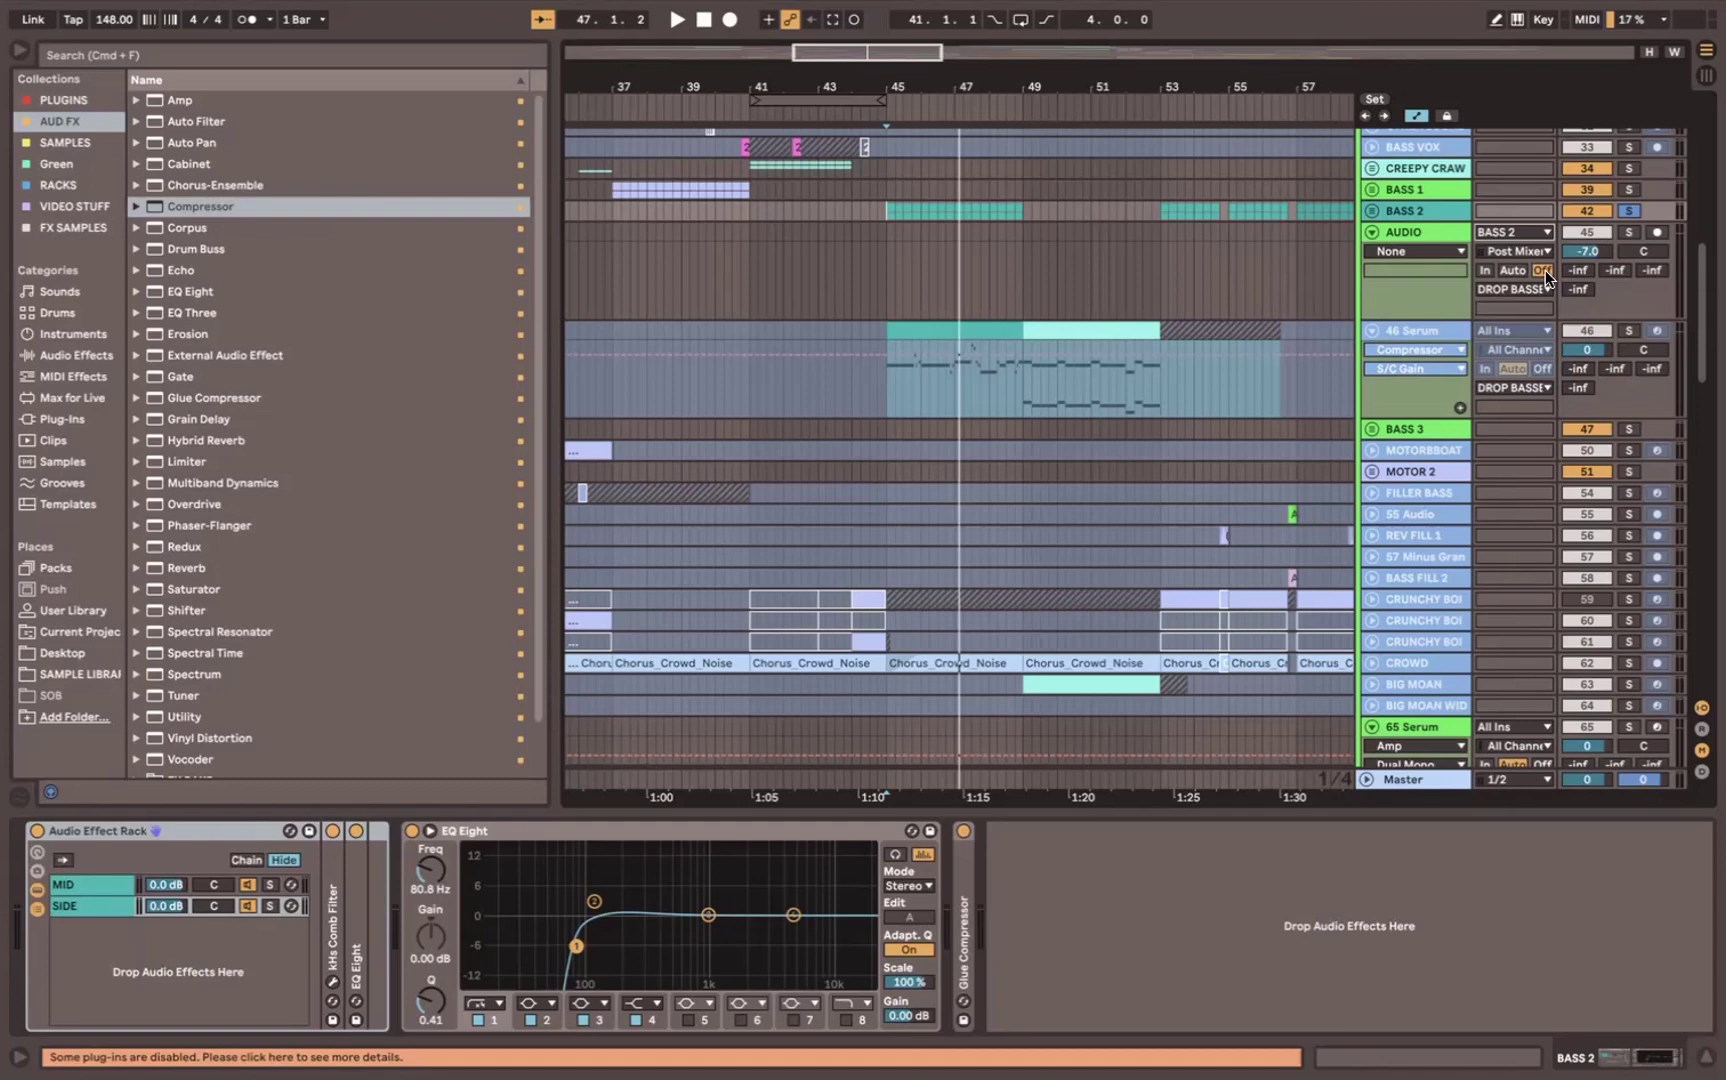
pyautogui.click(1483, 270)
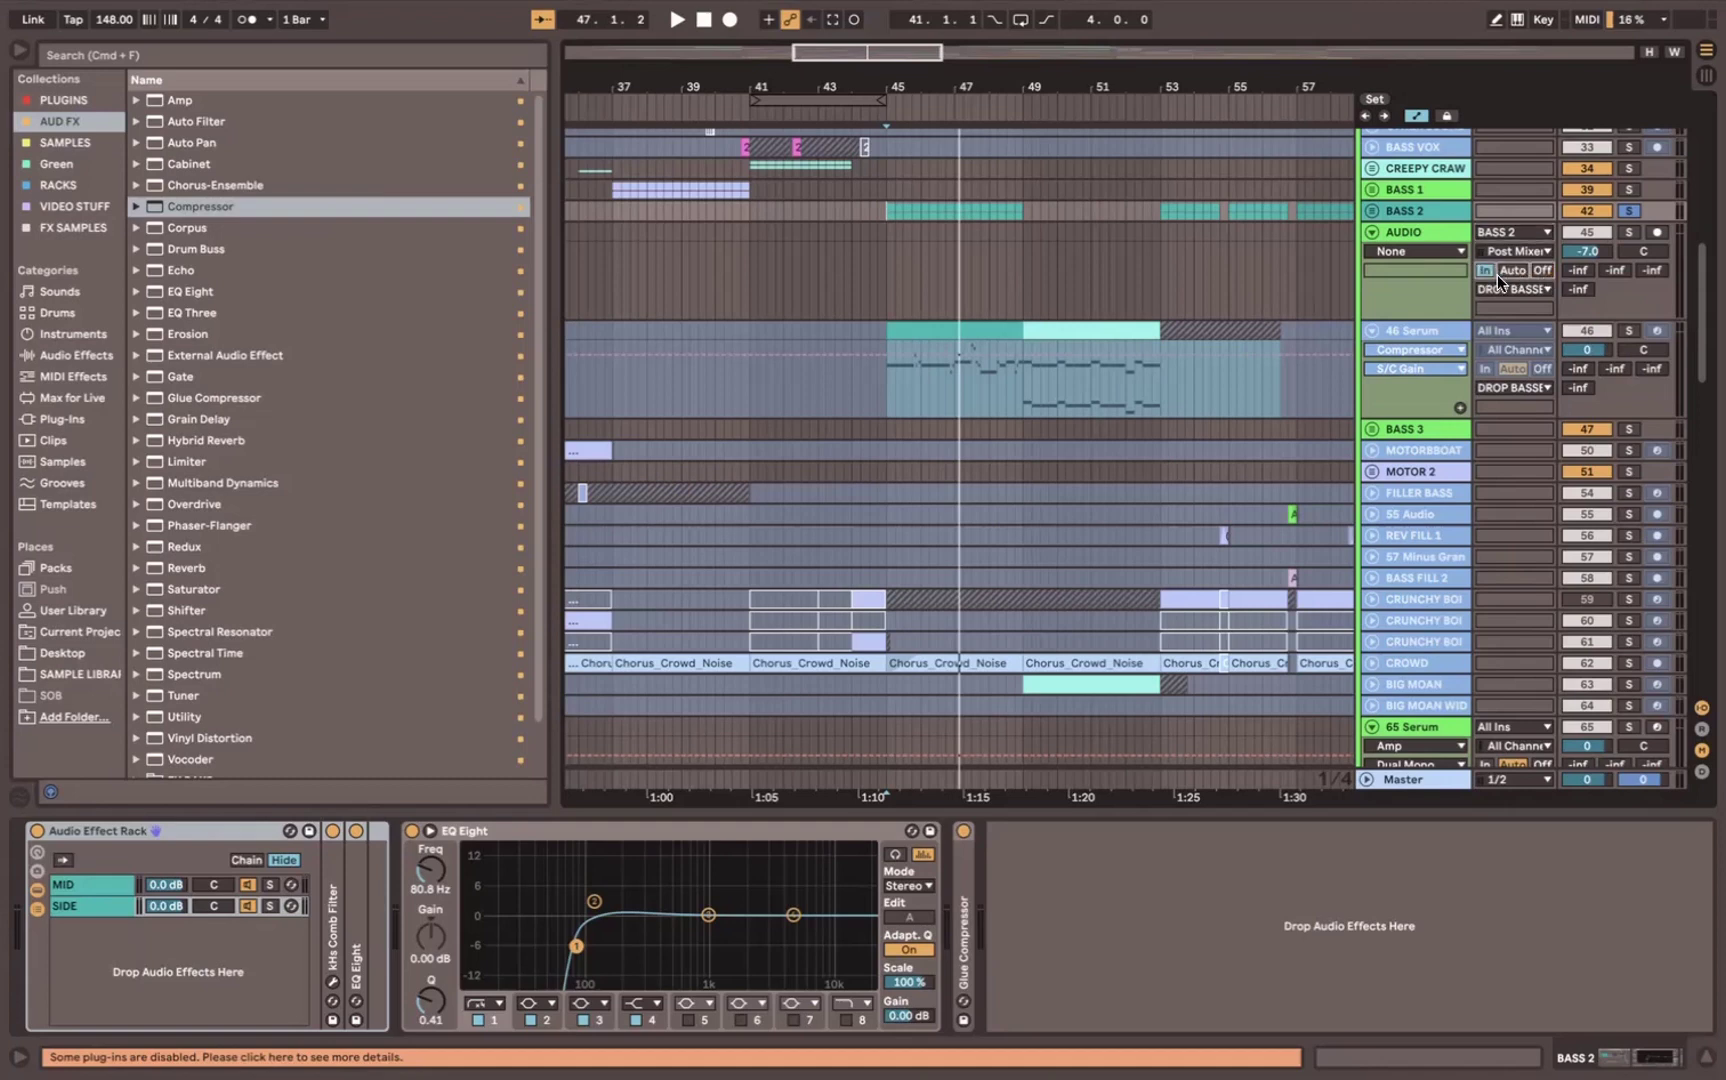
# Step: Solo the AUDIO track for a short playback and rename it bassverb
pyautogui.click(1628, 232)
pyautogui.press('space')
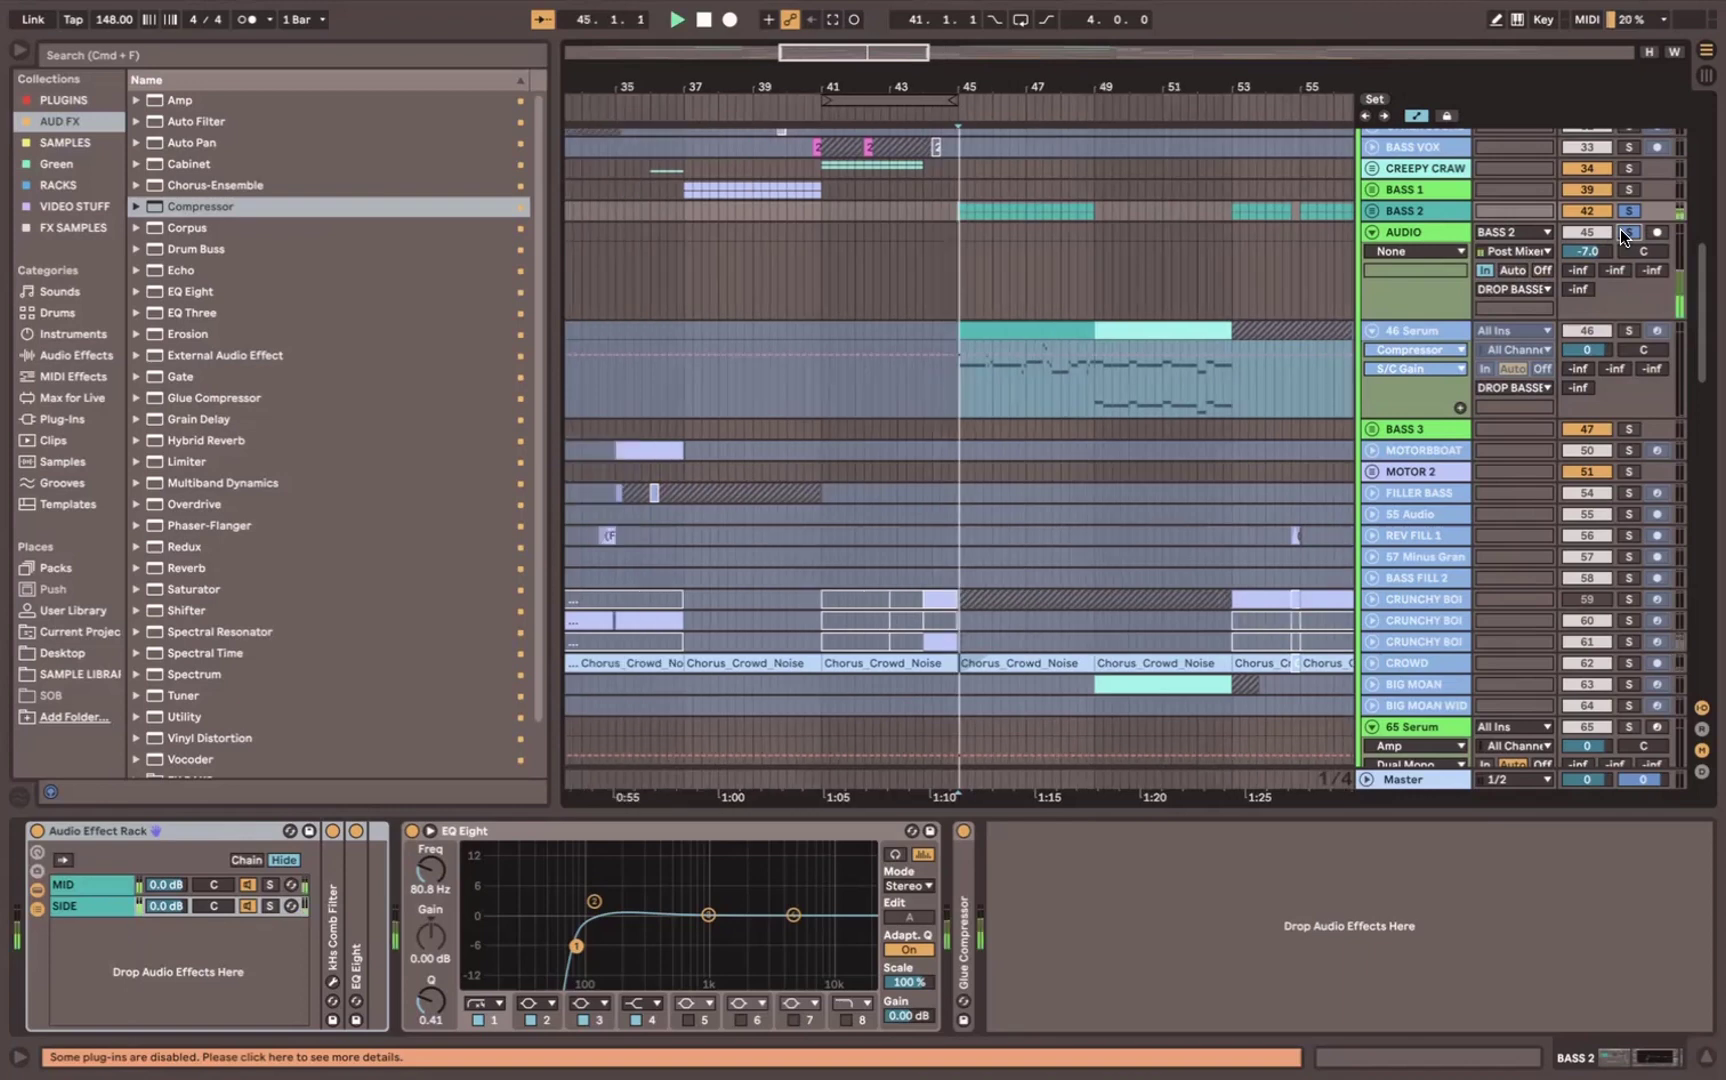
pyautogui.click(1428, 229)
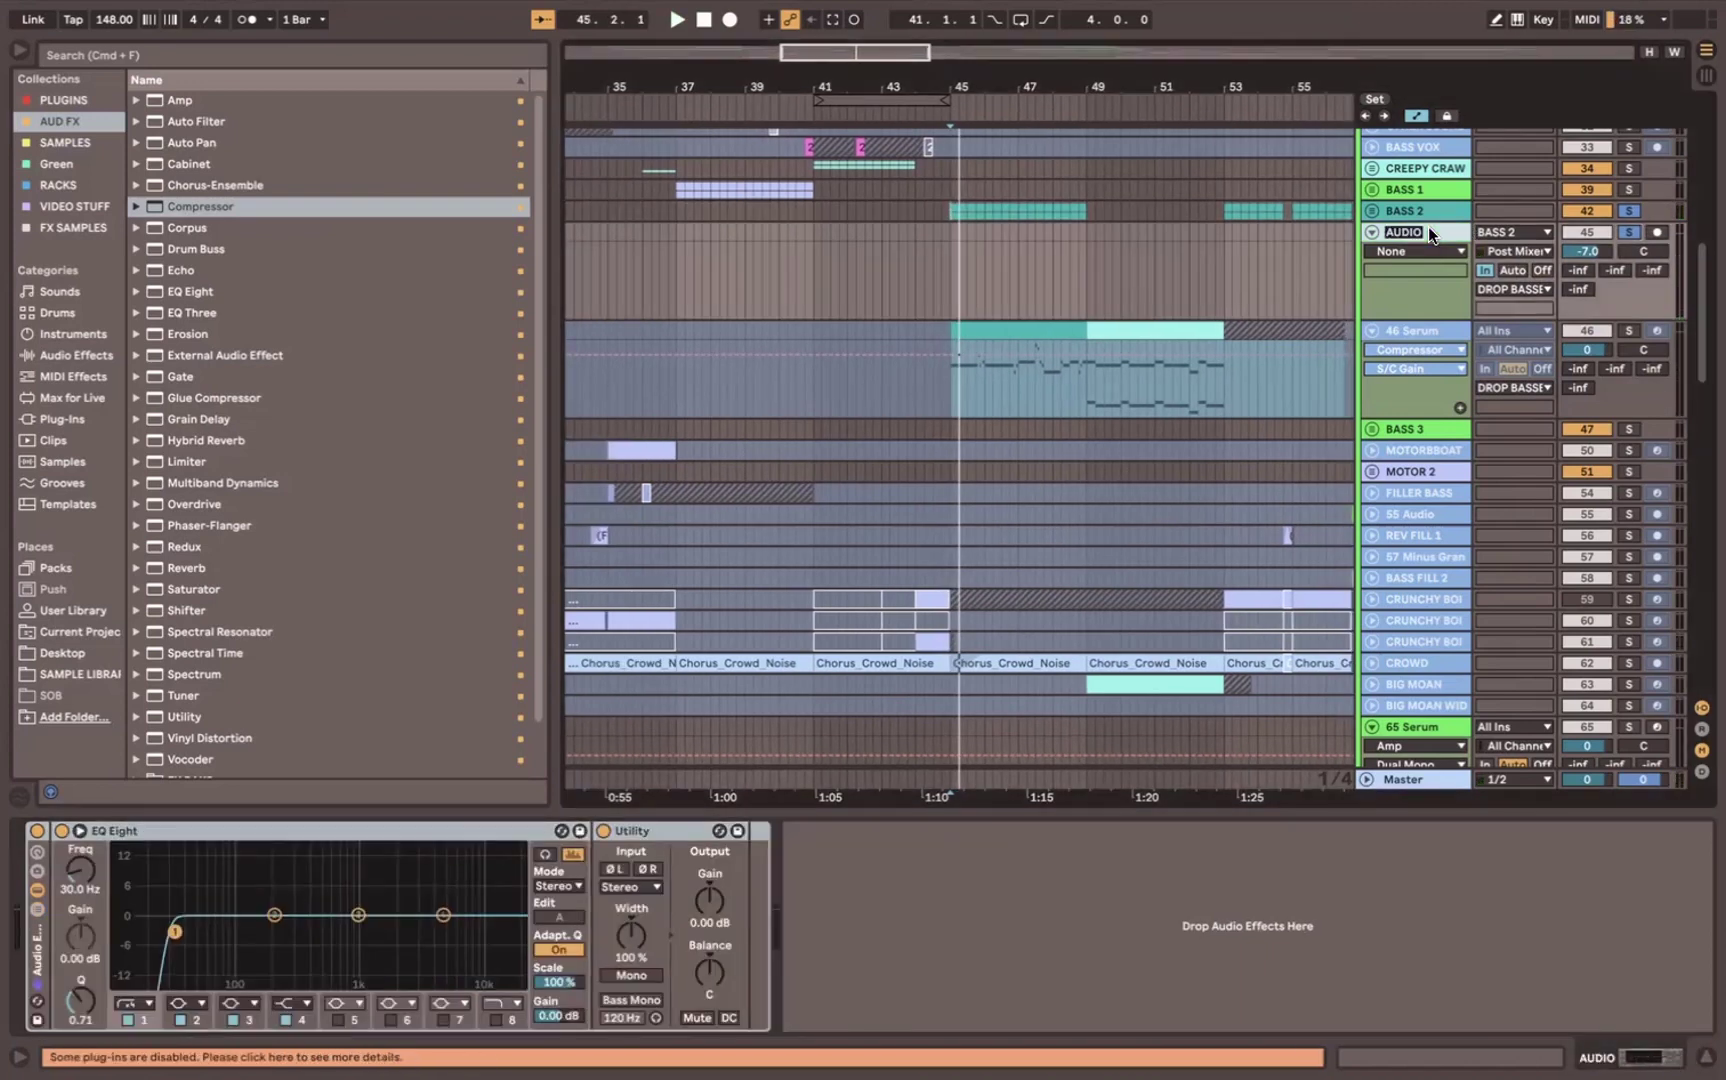
pyautogui.write('bassverb')
pyautogui.press('Return')
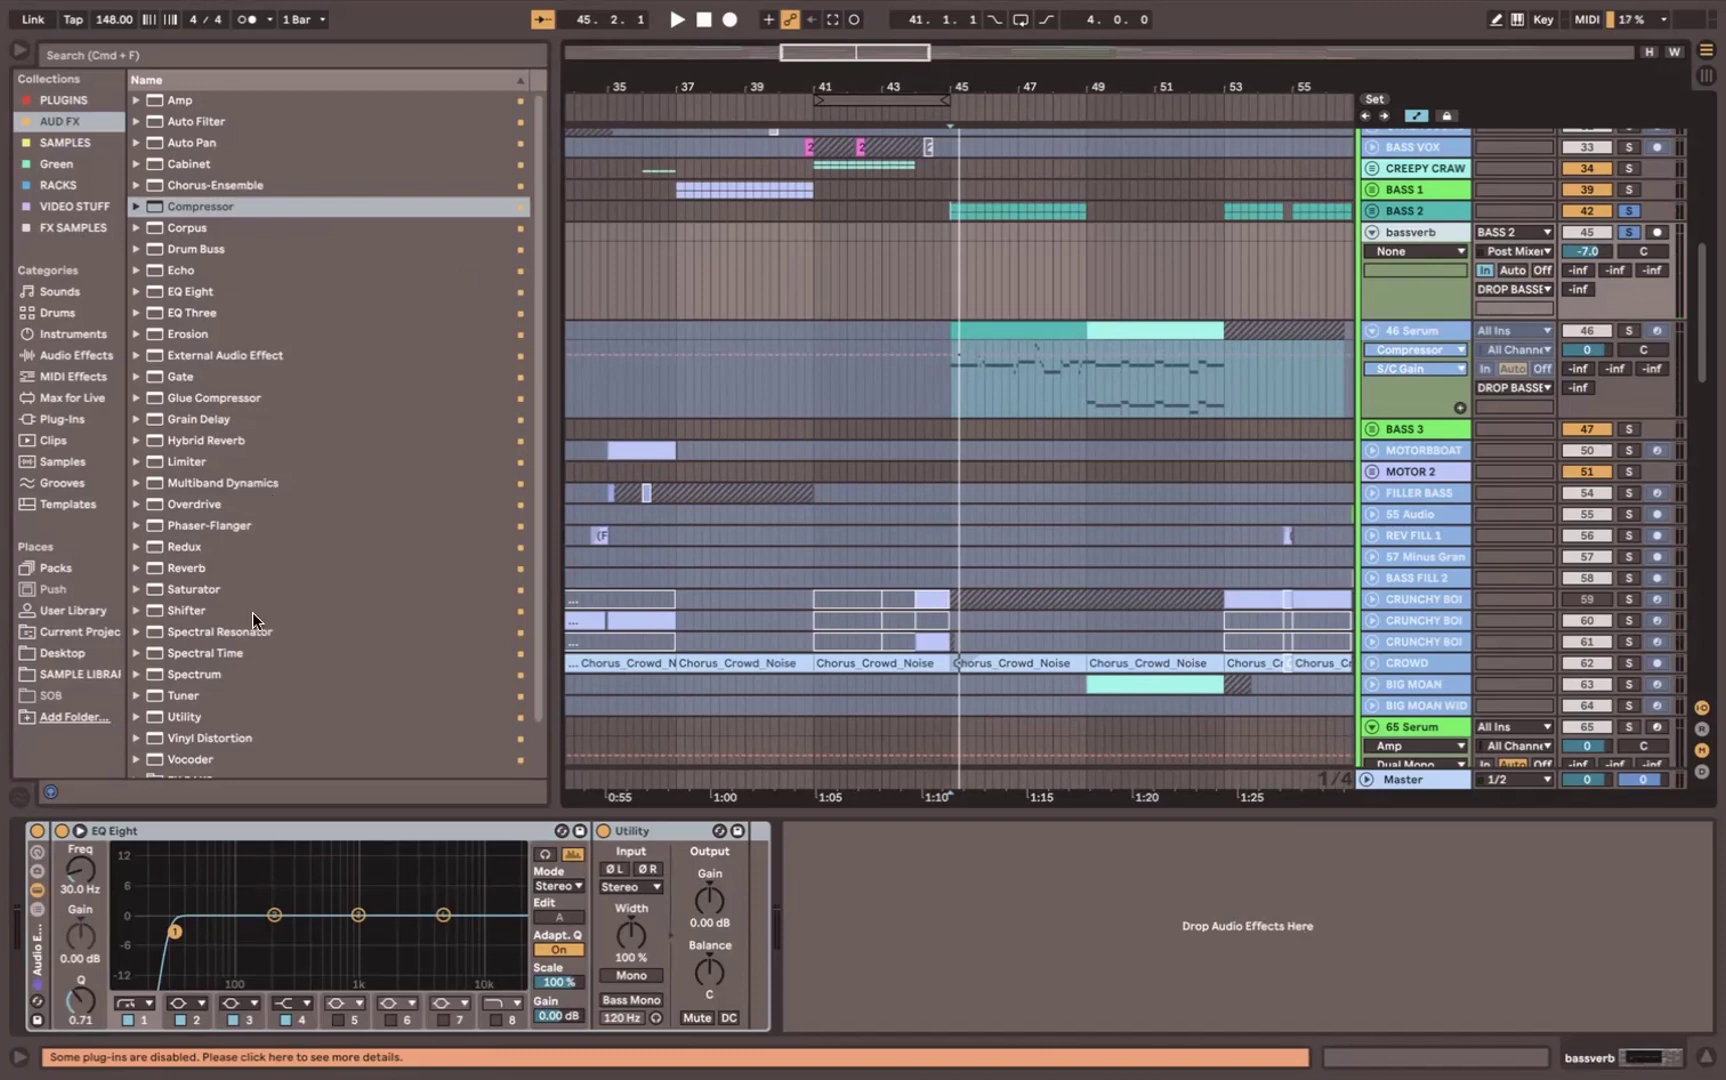
# Step: Add a Reverb after the Utility on the bassverb track, set its Dry/Wet to 100 %, and audition it
pyautogui.scroll(-3, 252, 612)
pyautogui.moveTo(218, 507); pyautogui.dragTo(960, 1007)
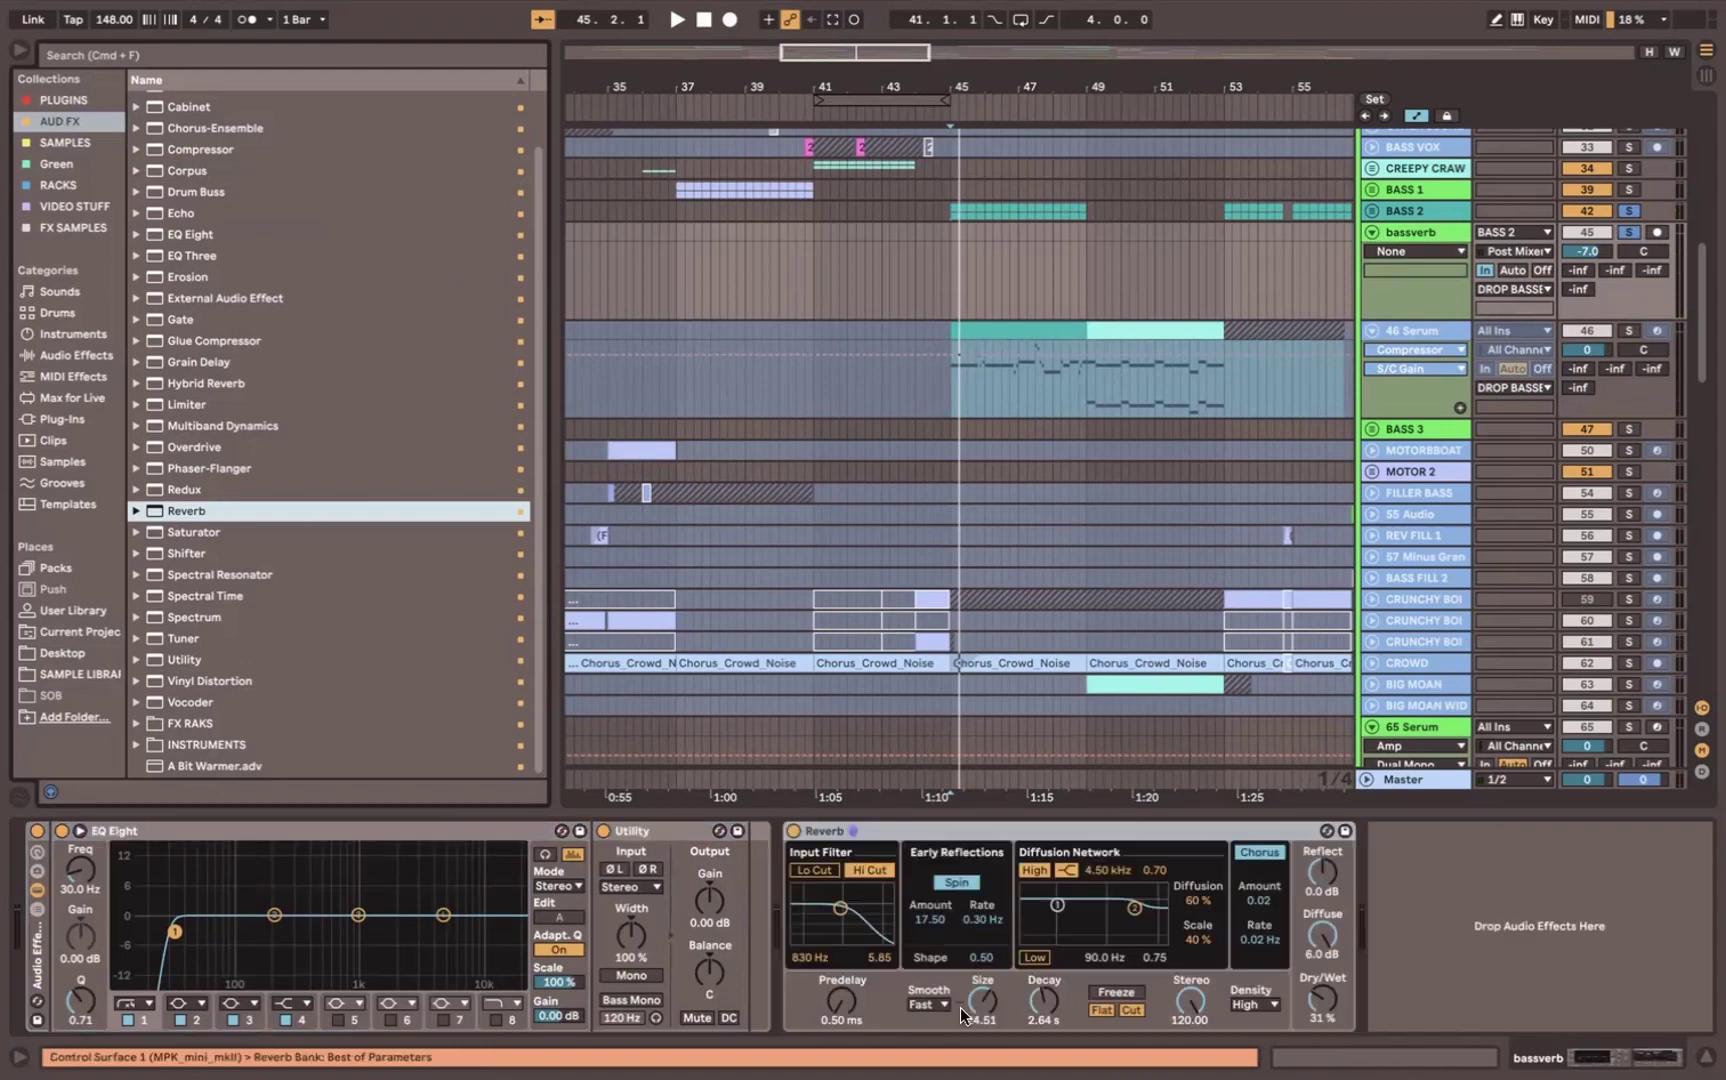
pyautogui.doubleClick(1322, 1000)
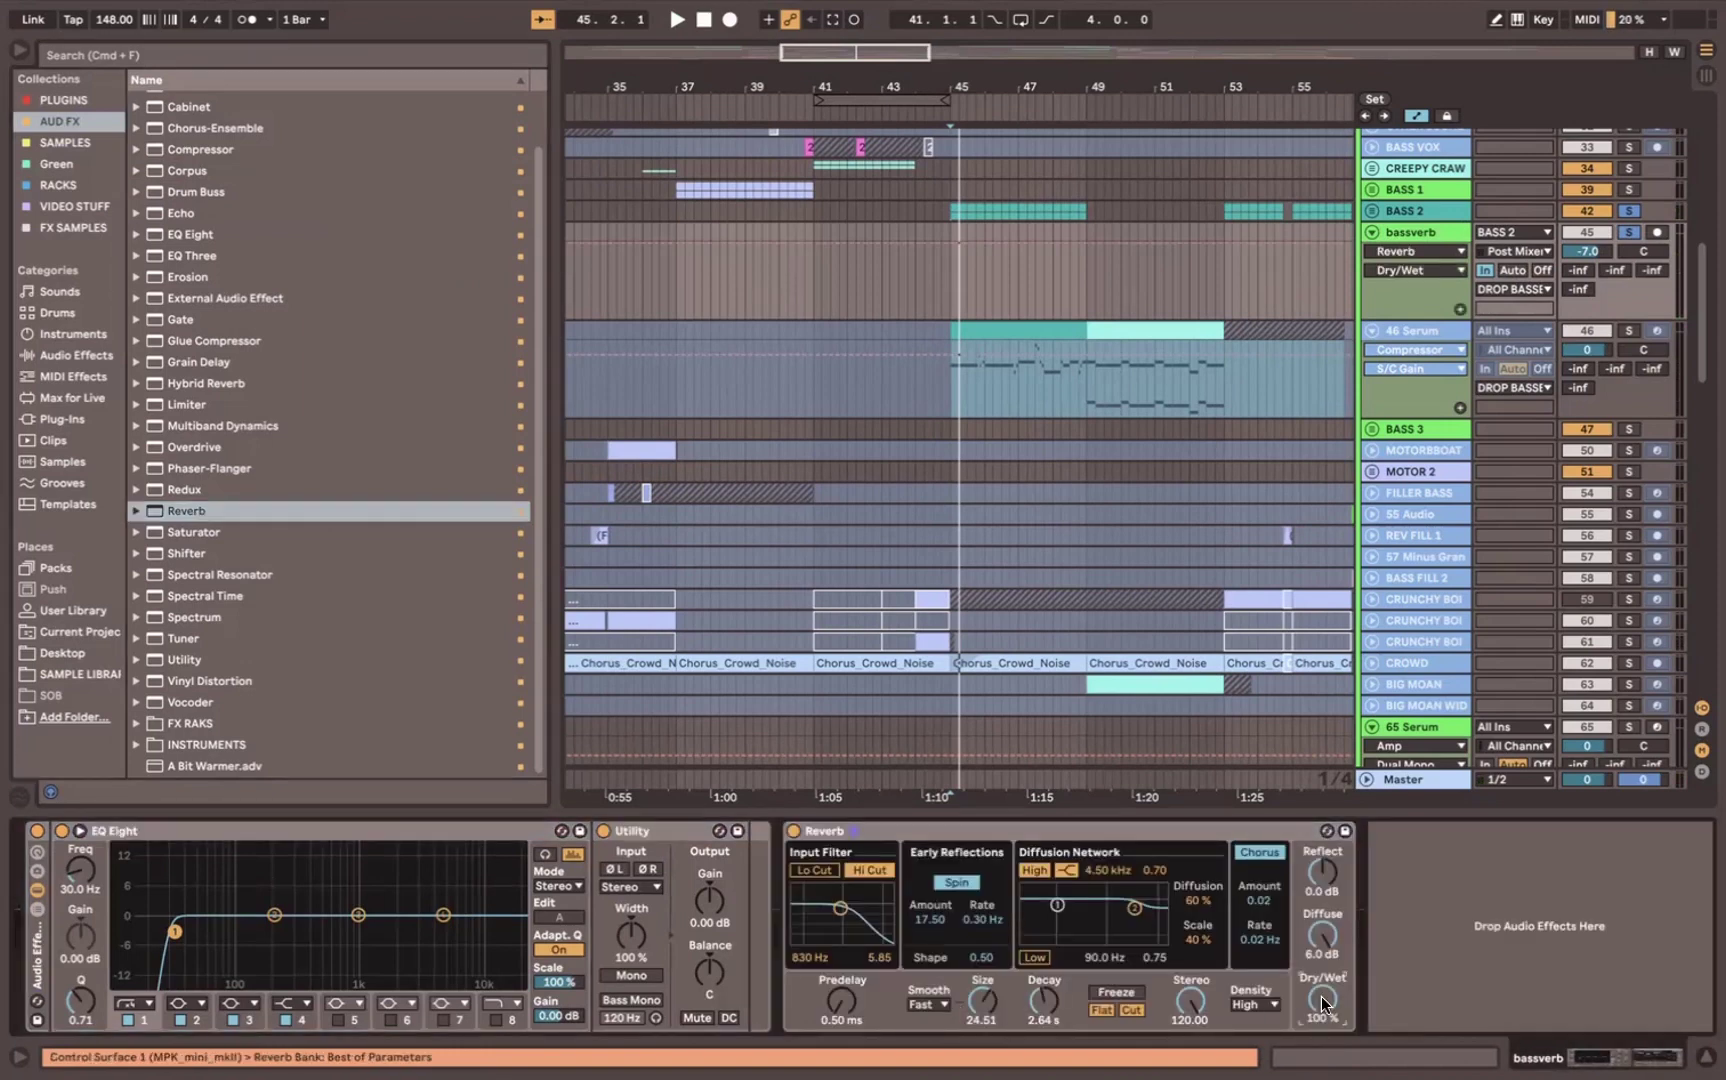
pyautogui.press('space')
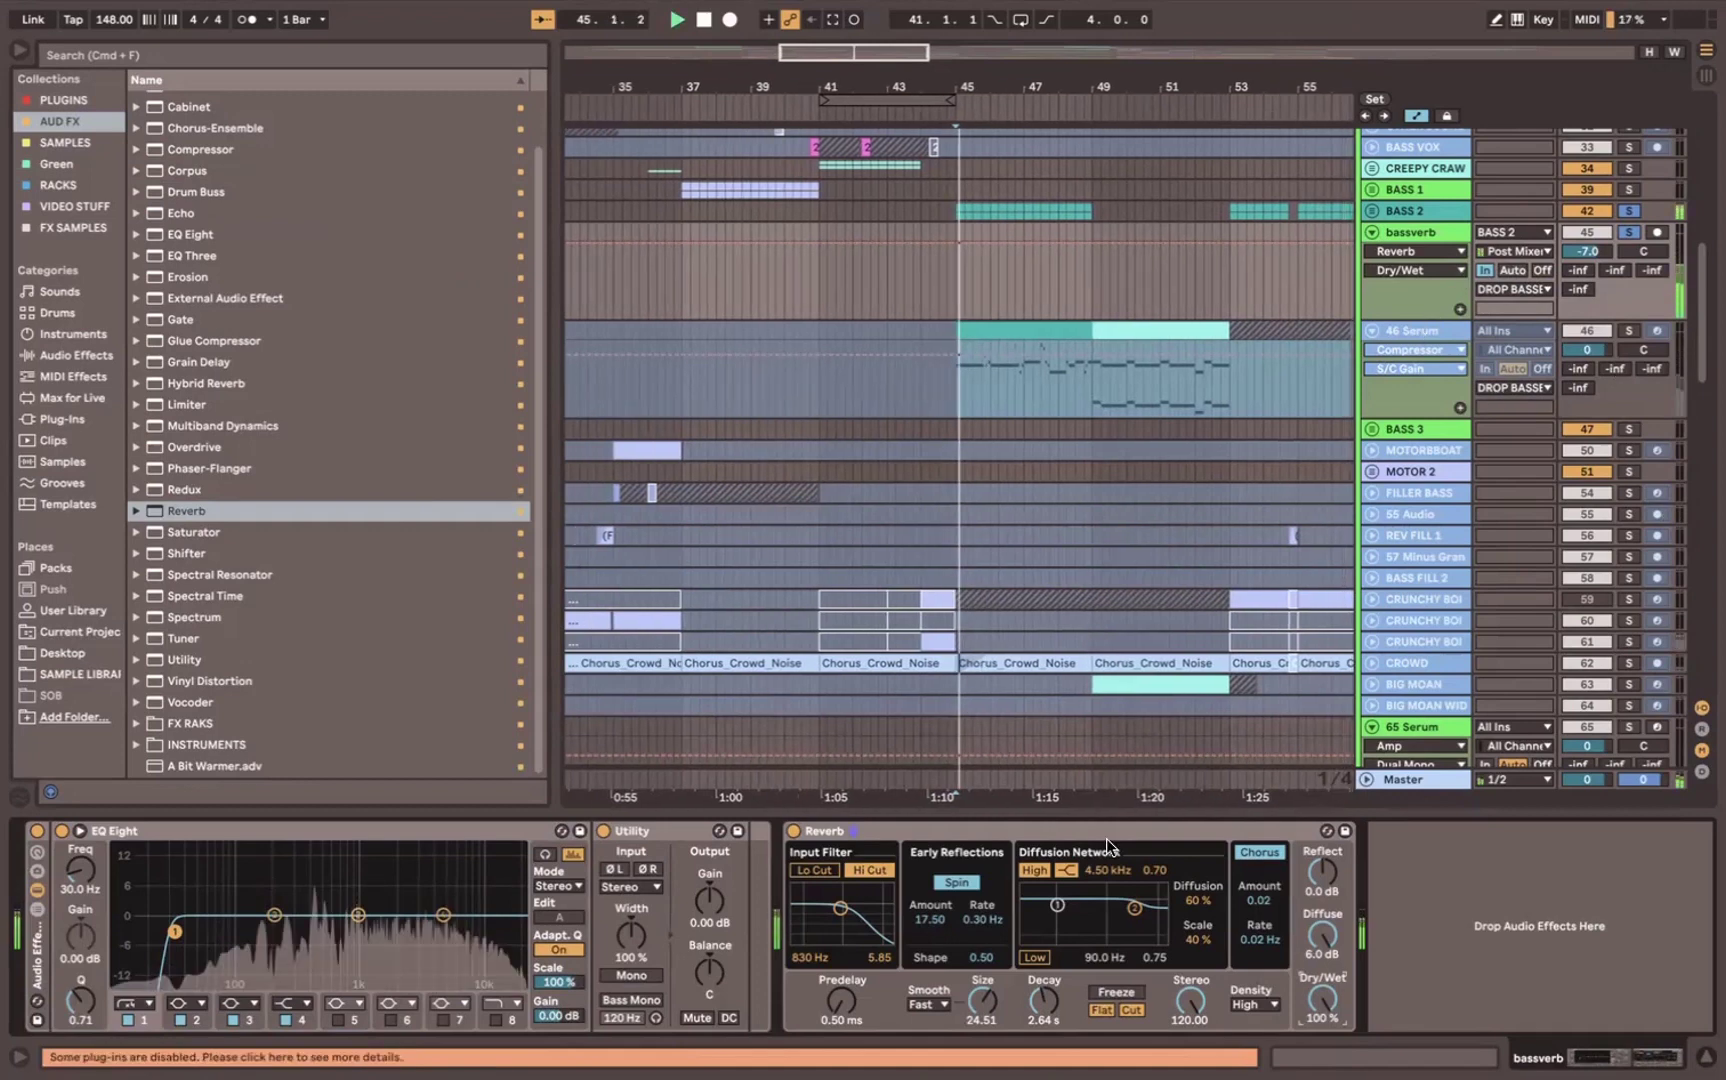
pyautogui.press('space')
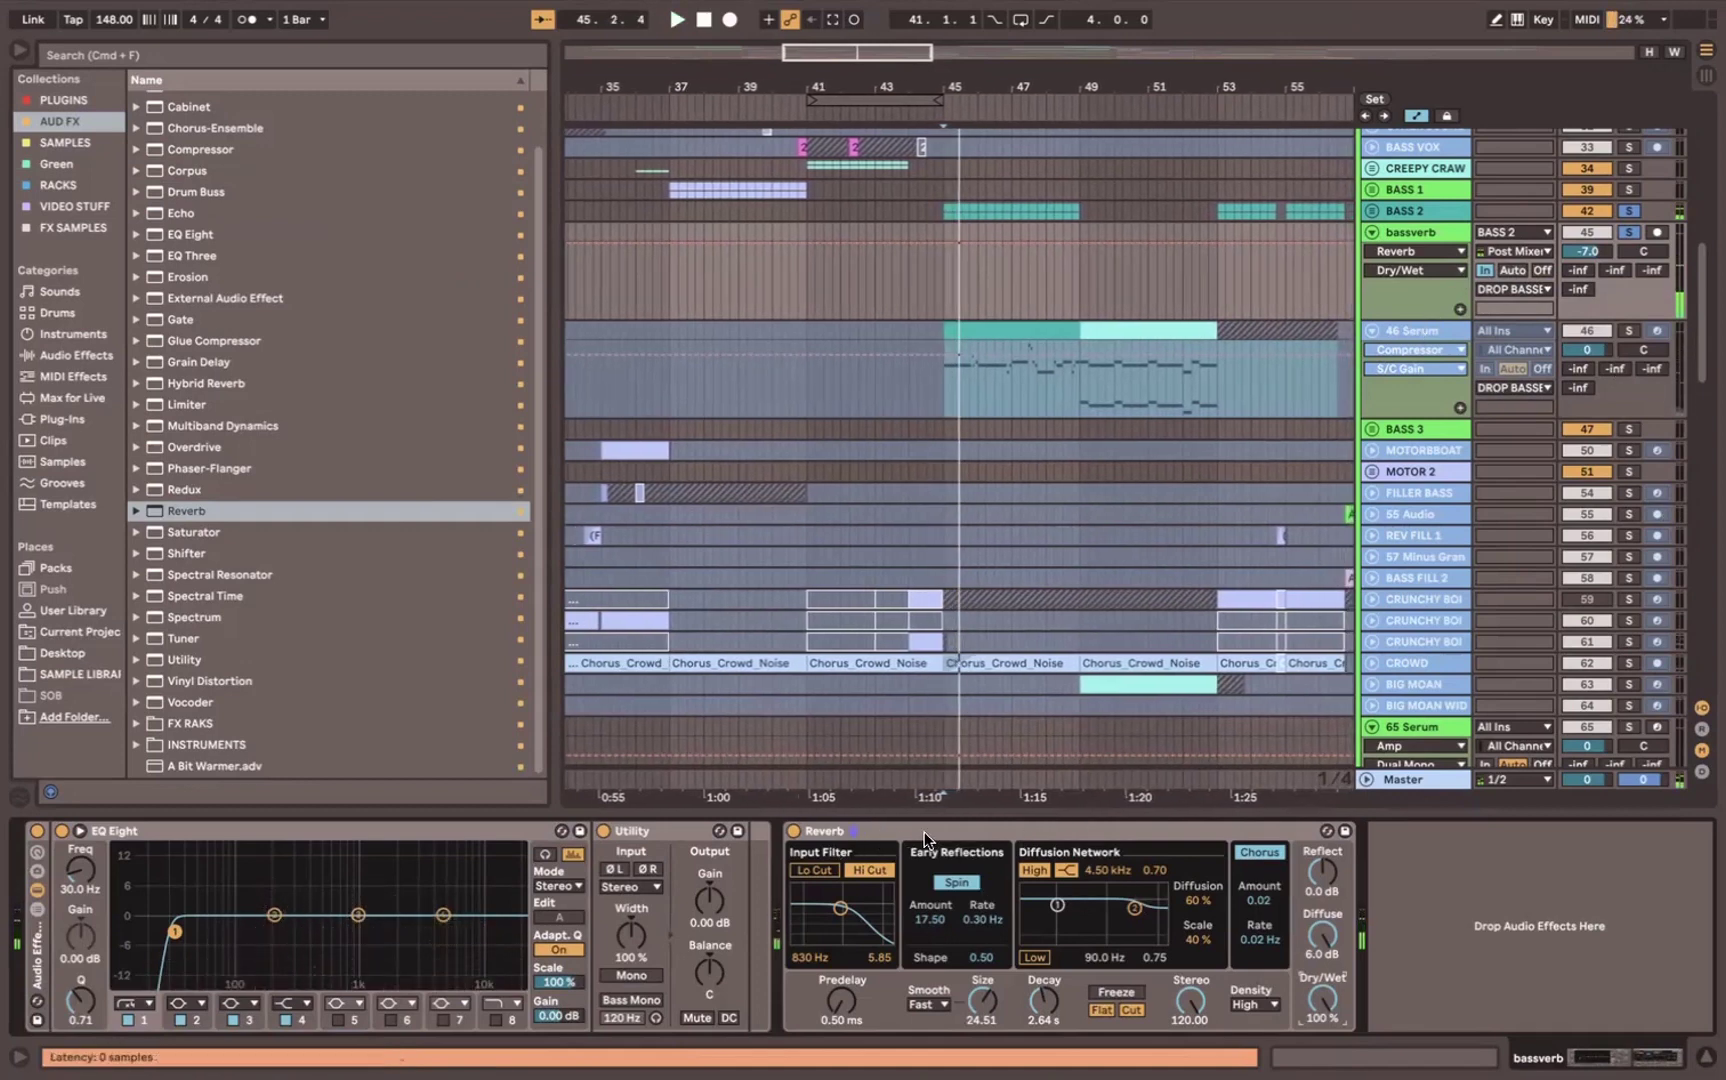
# Step: Lengthen the Reverb's decay time to 7.15 s on the bassverb track and play it back
pyautogui.click(800, 845)
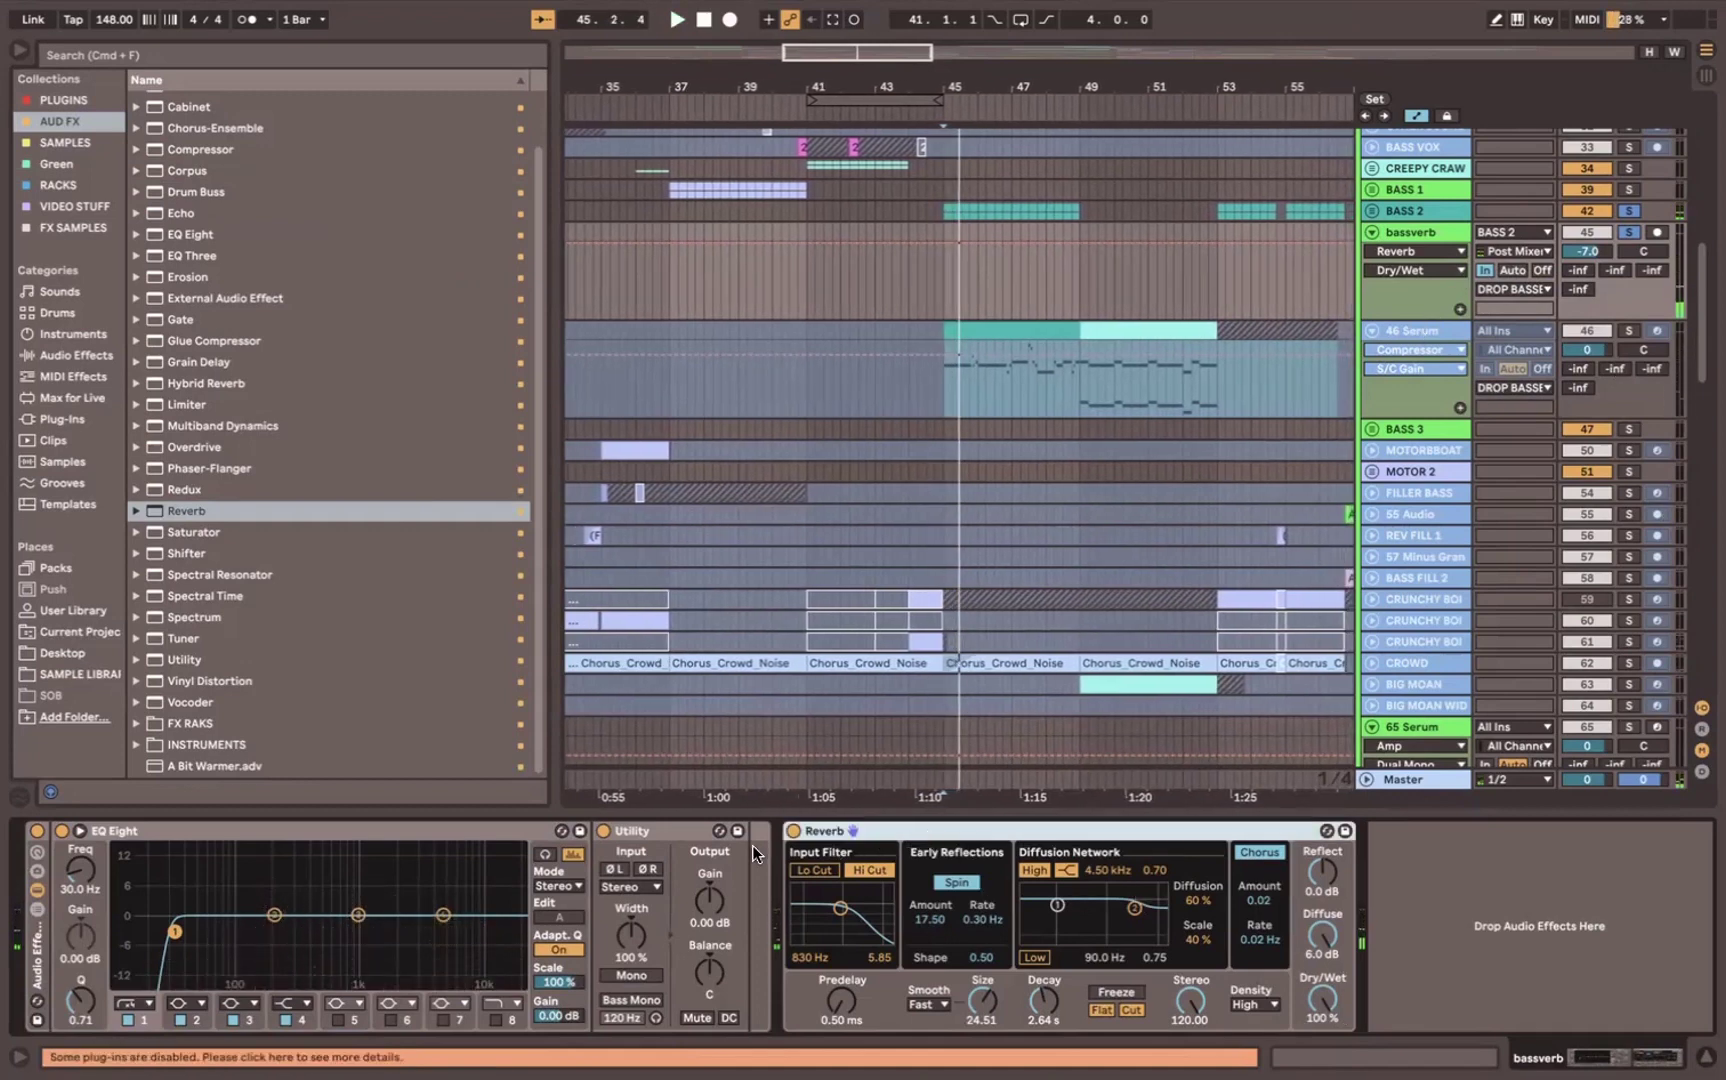
pyautogui.click(826, 871)
pyautogui.moveTo(985, 1008); pyautogui.dragTo(985, 1055)
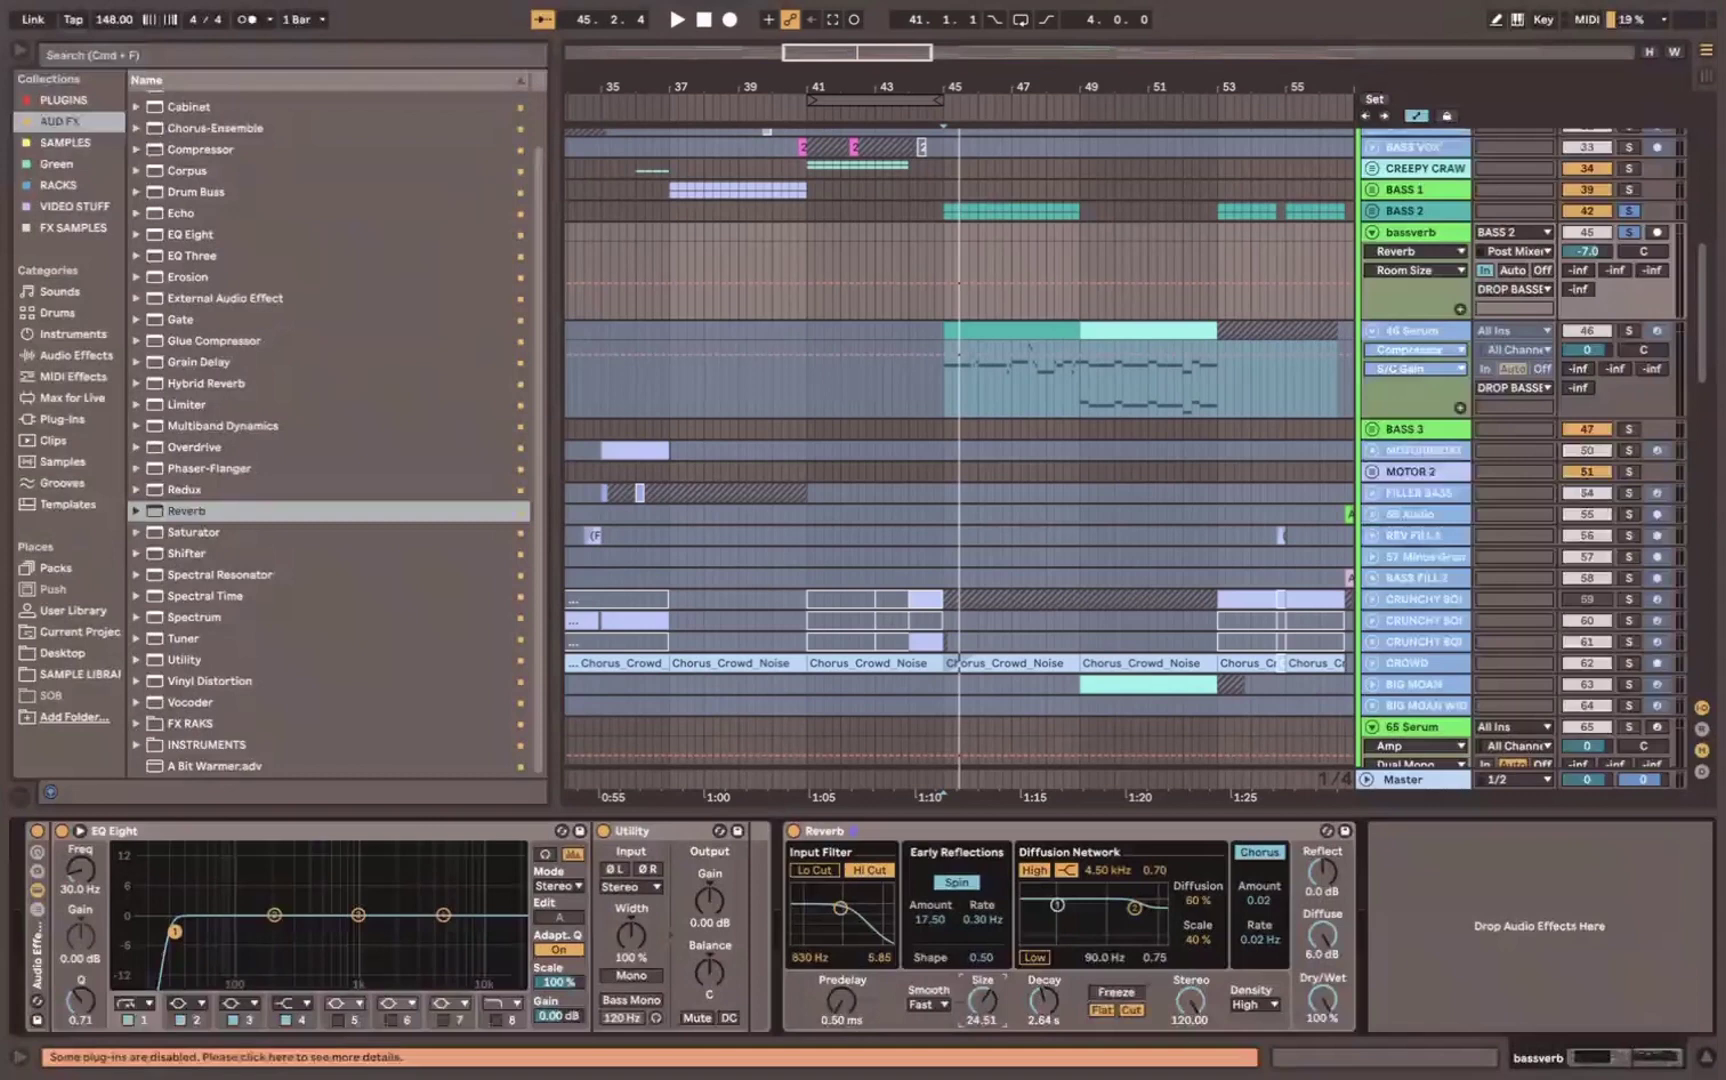
pyautogui.moveTo(1043, 1000); pyautogui.dragTo(1043, 996)
pyautogui.press('space')
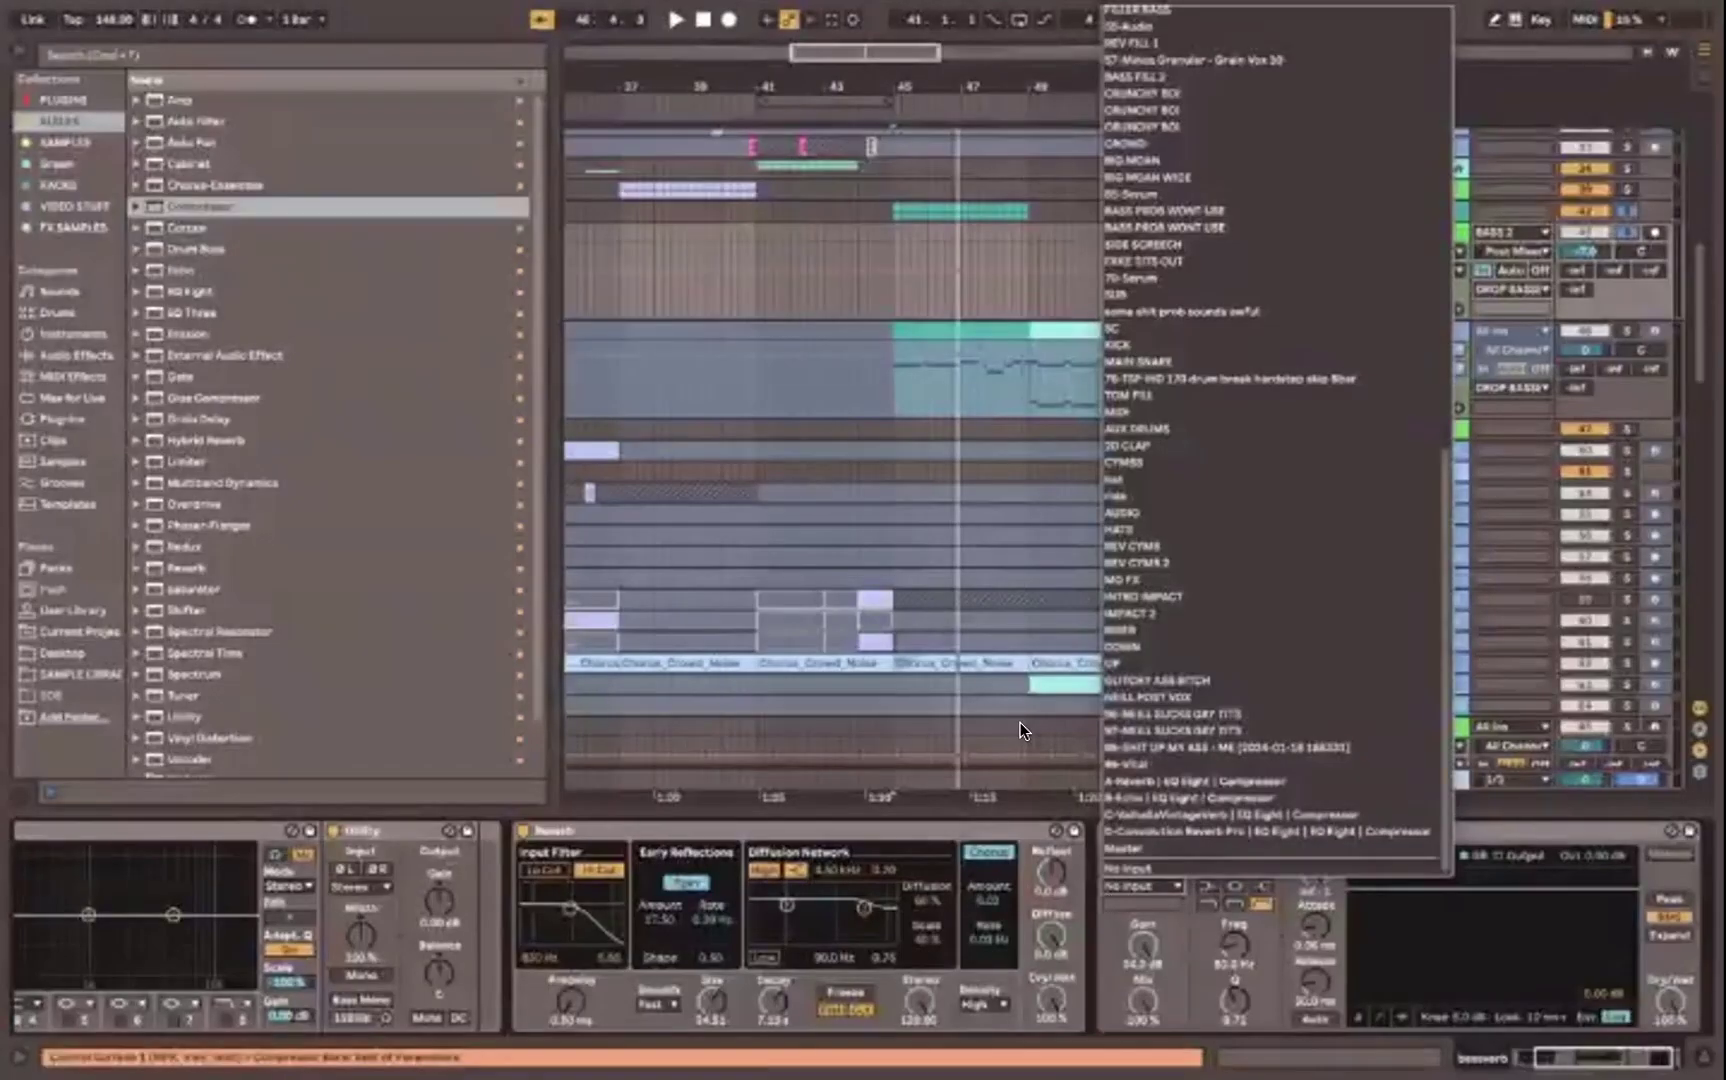
# Step: Set the Compressor's sidechain audio source to BASS 2 on the bassverb track
pyautogui.click(1019, 721)
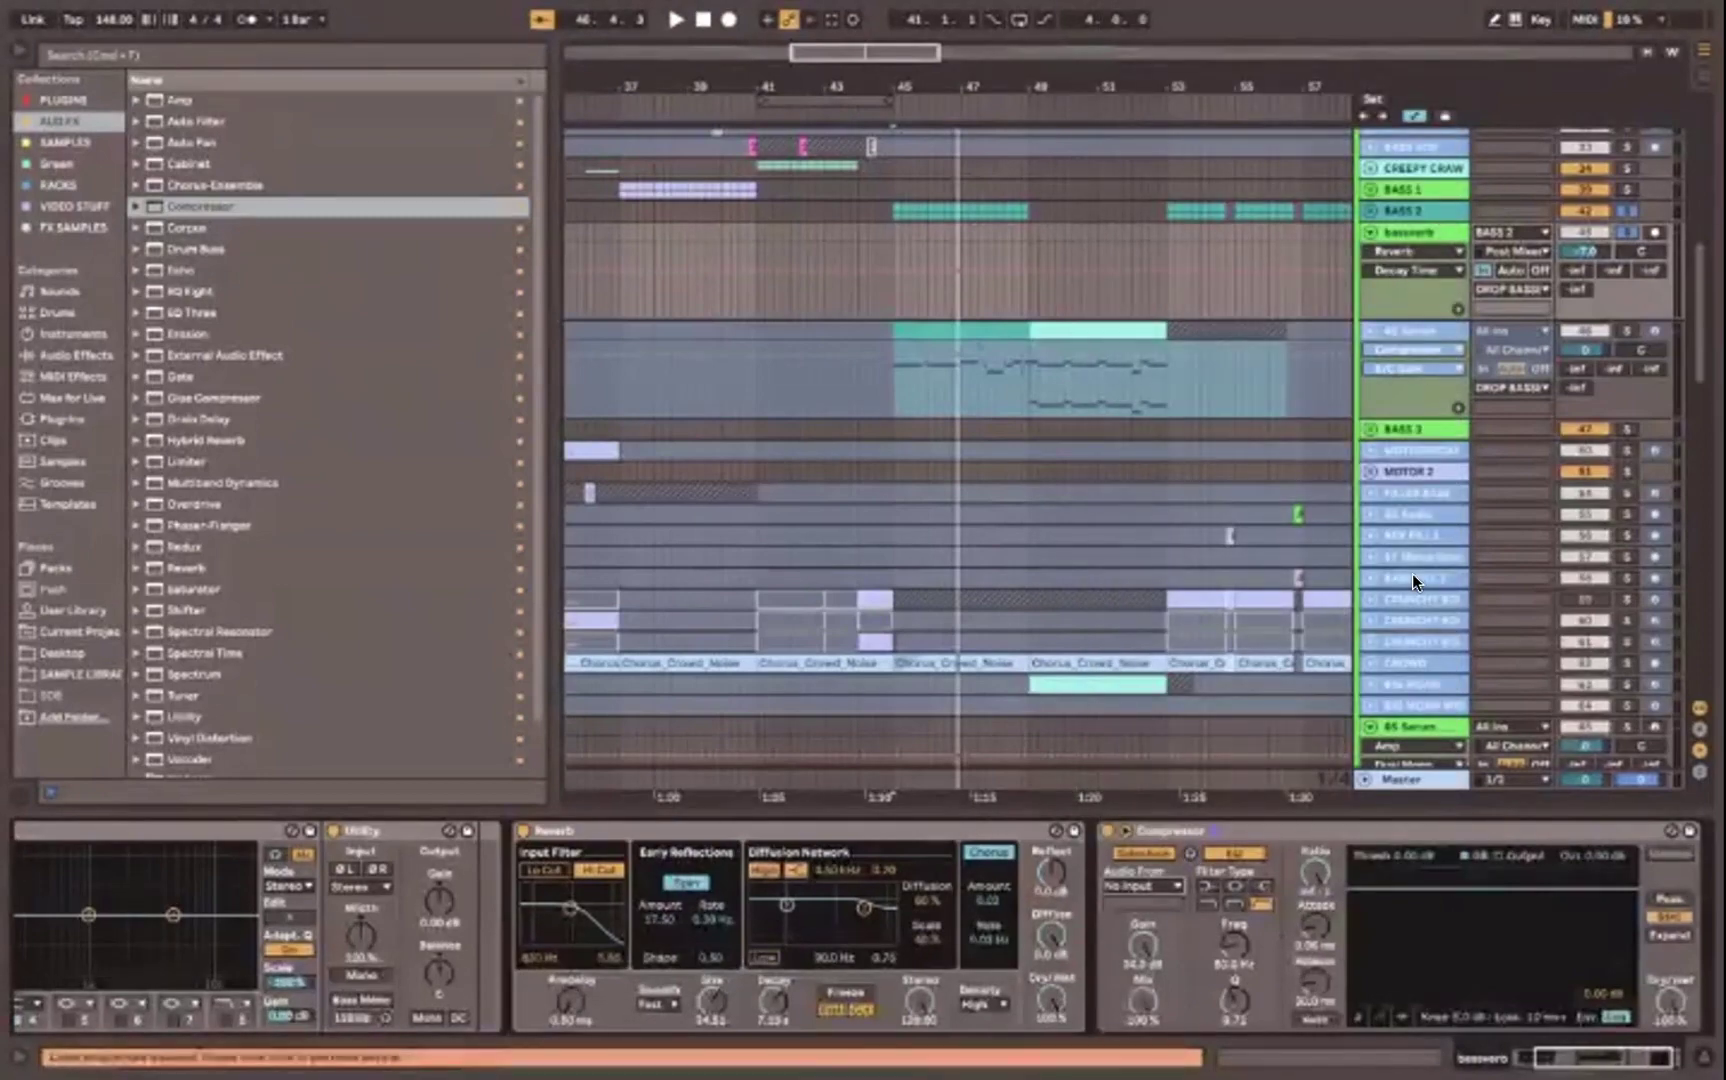
pyautogui.click(1134, 885)
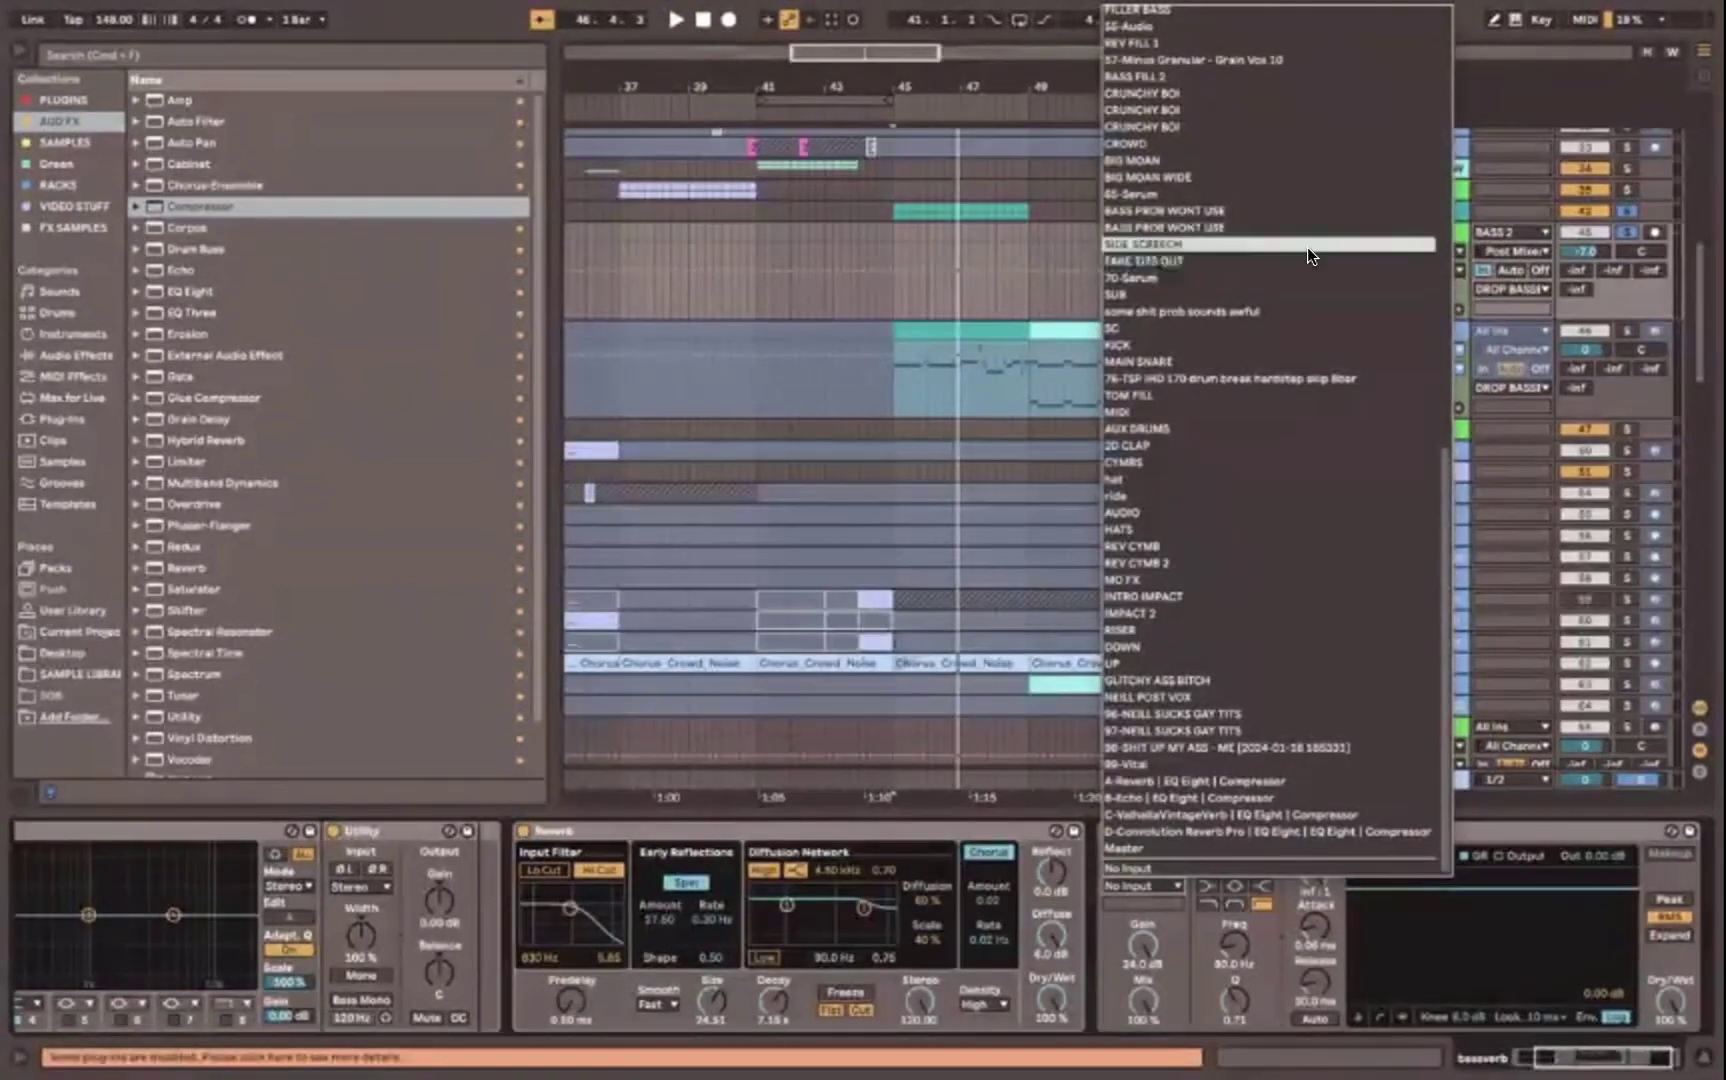
pyautogui.scroll(10, 1150, 290)
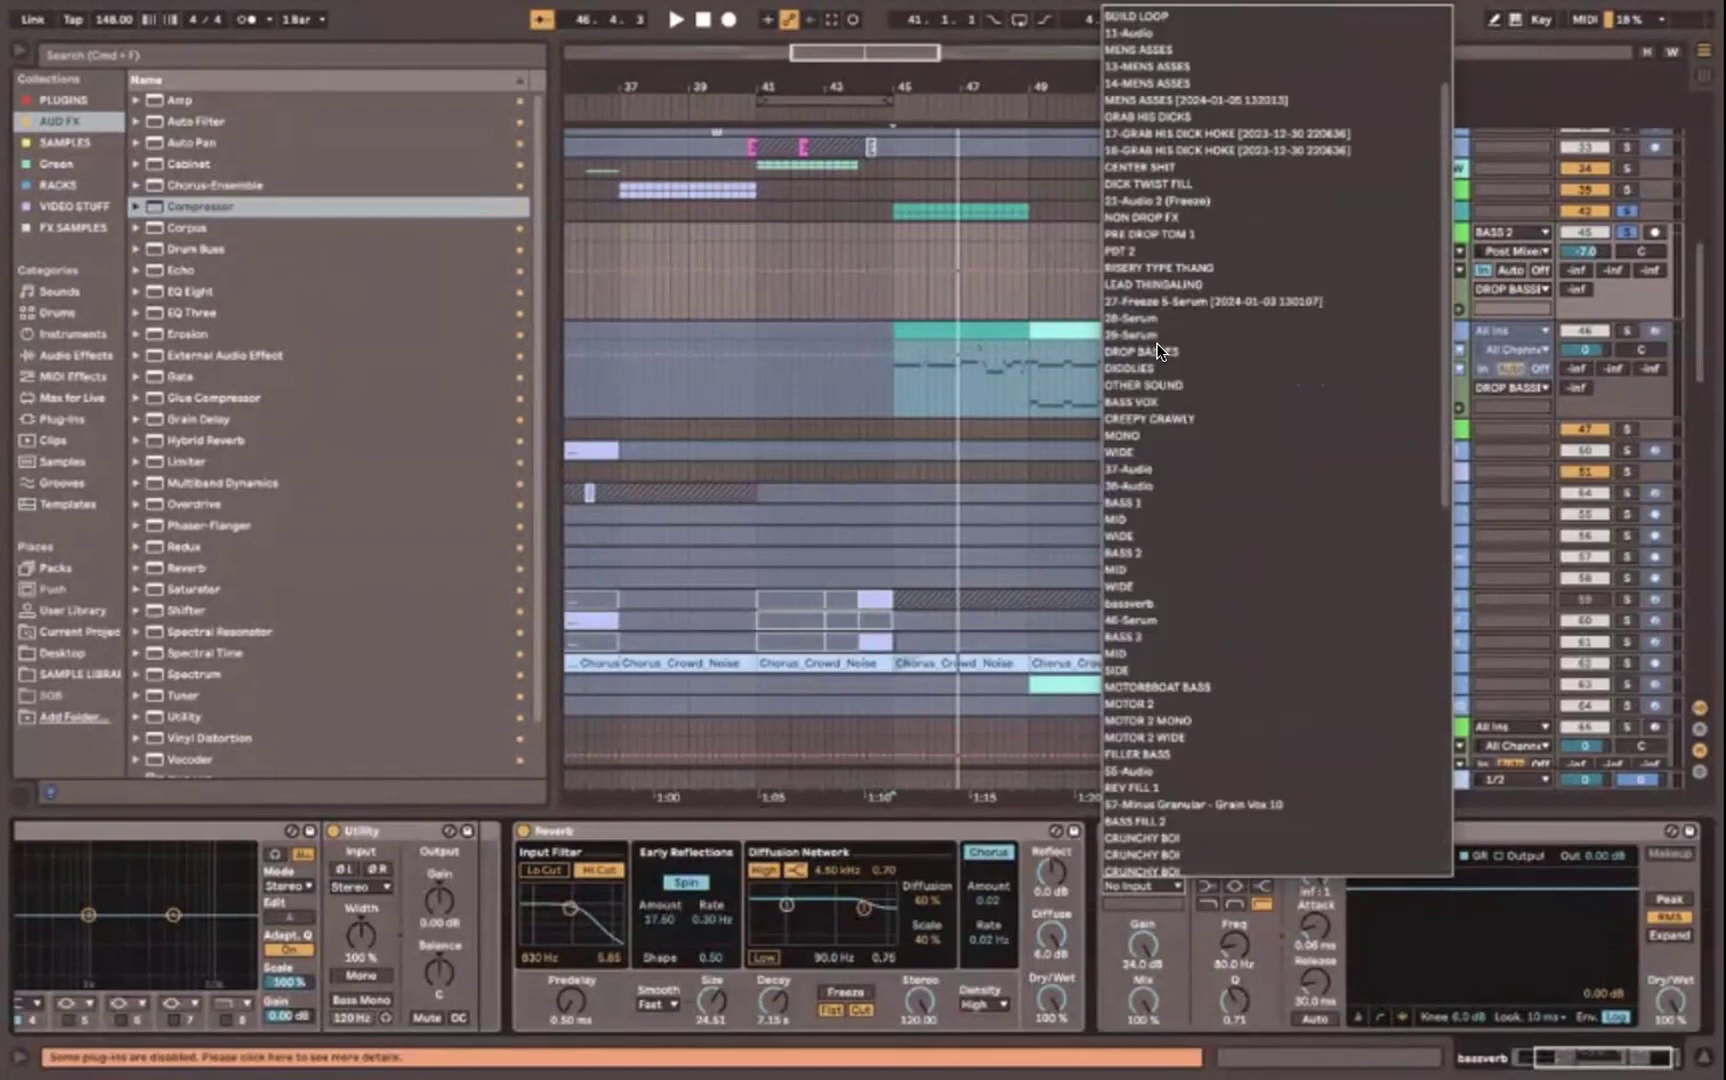
pyautogui.click(1131, 553)
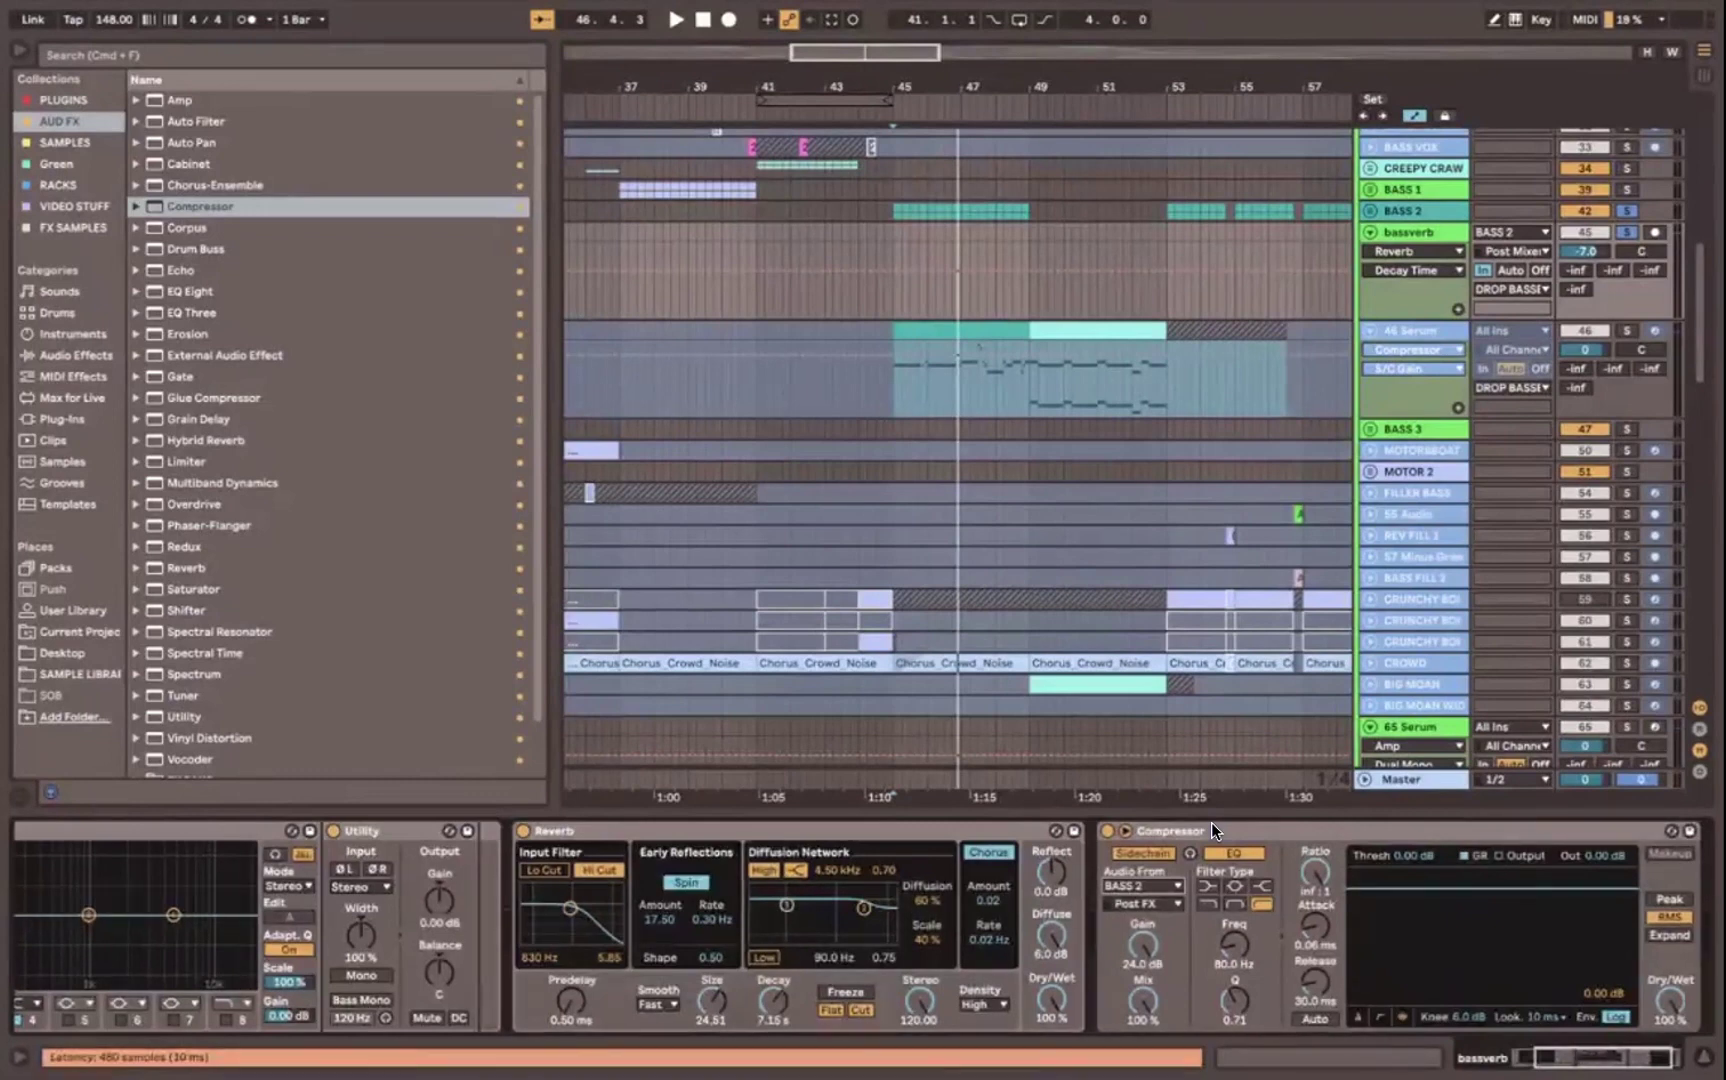
# Step: Play back a short passage to check how the sidechained Compressor ducks the reverb
pyautogui.click(1211, 823)
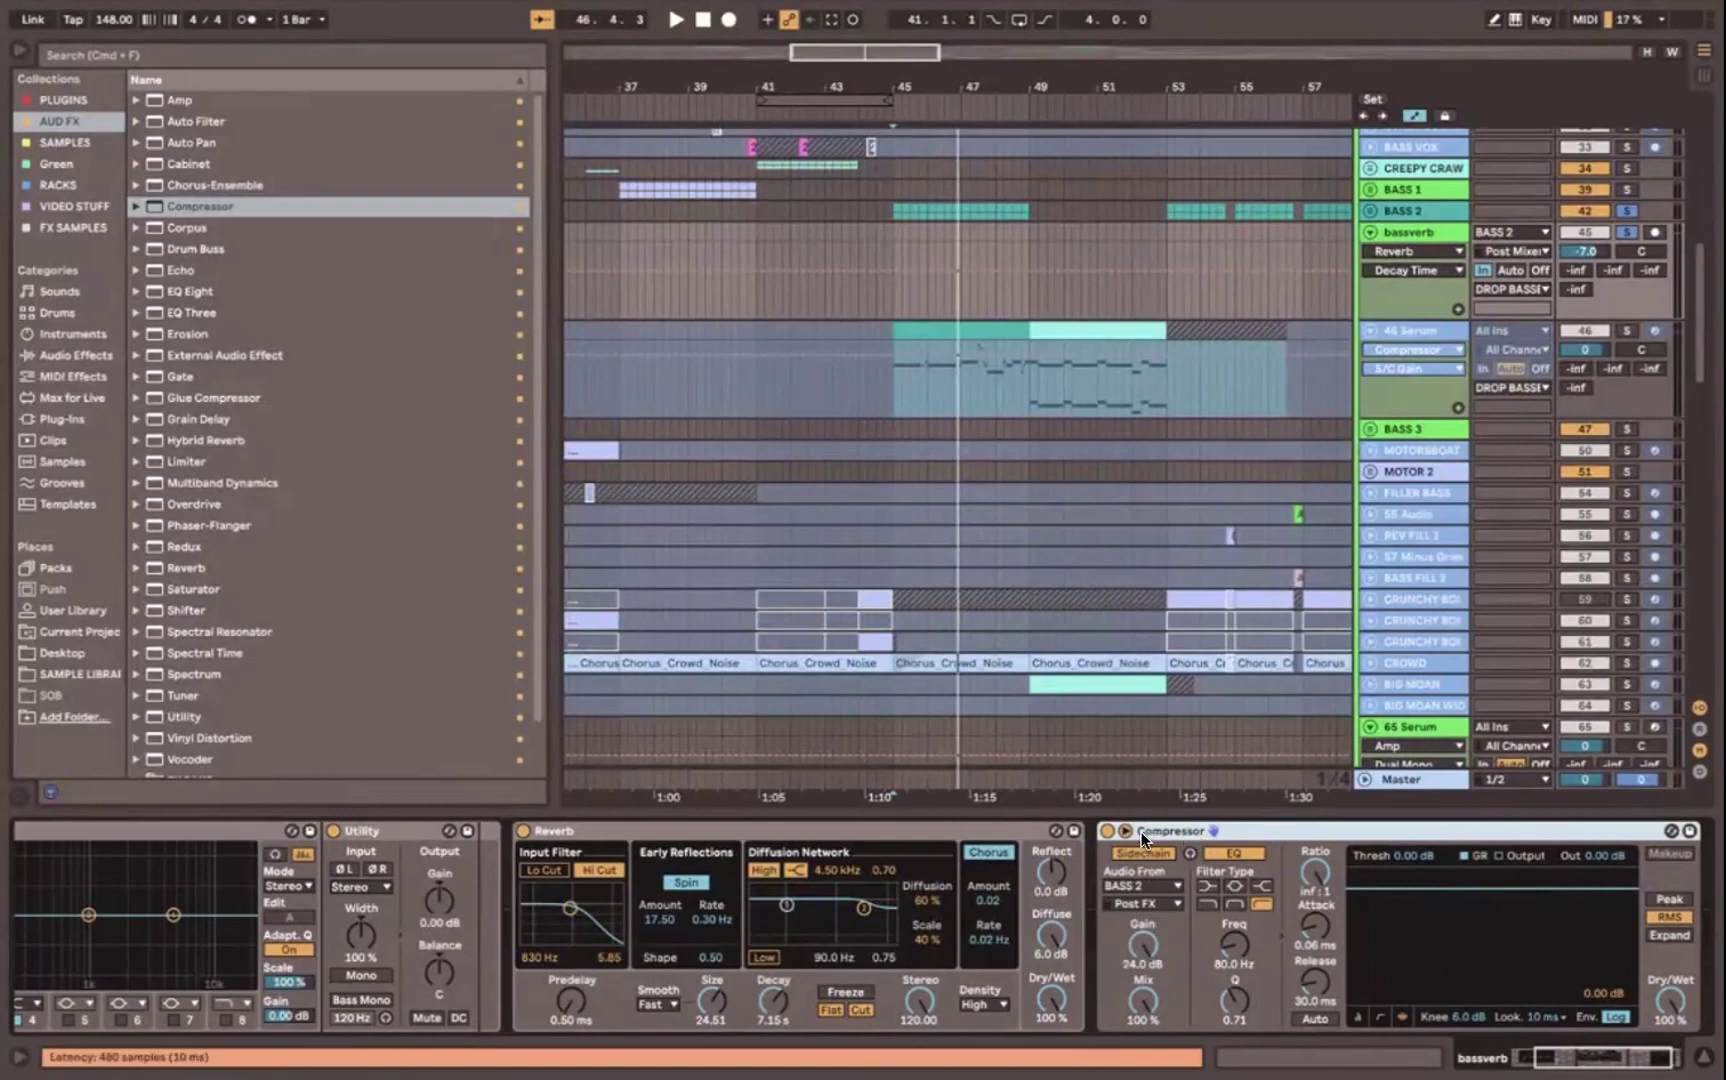
pyautogui.press('space')
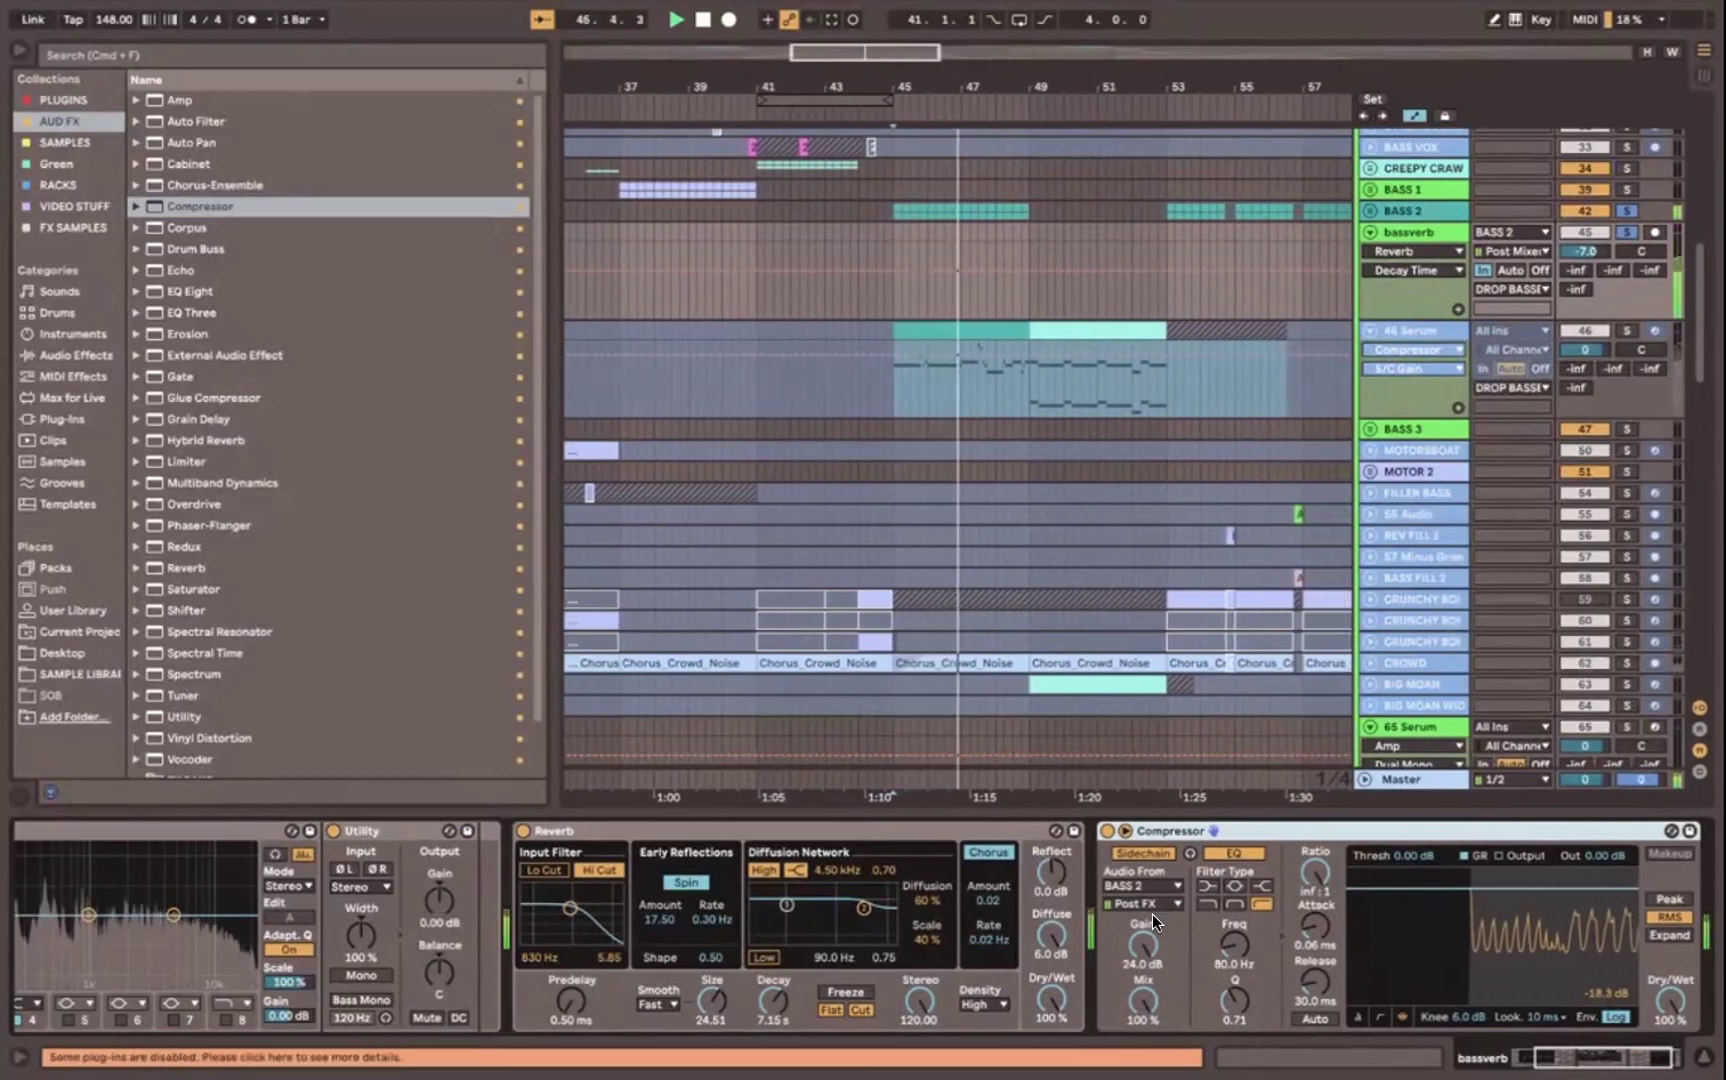
pyautogui.press('space')
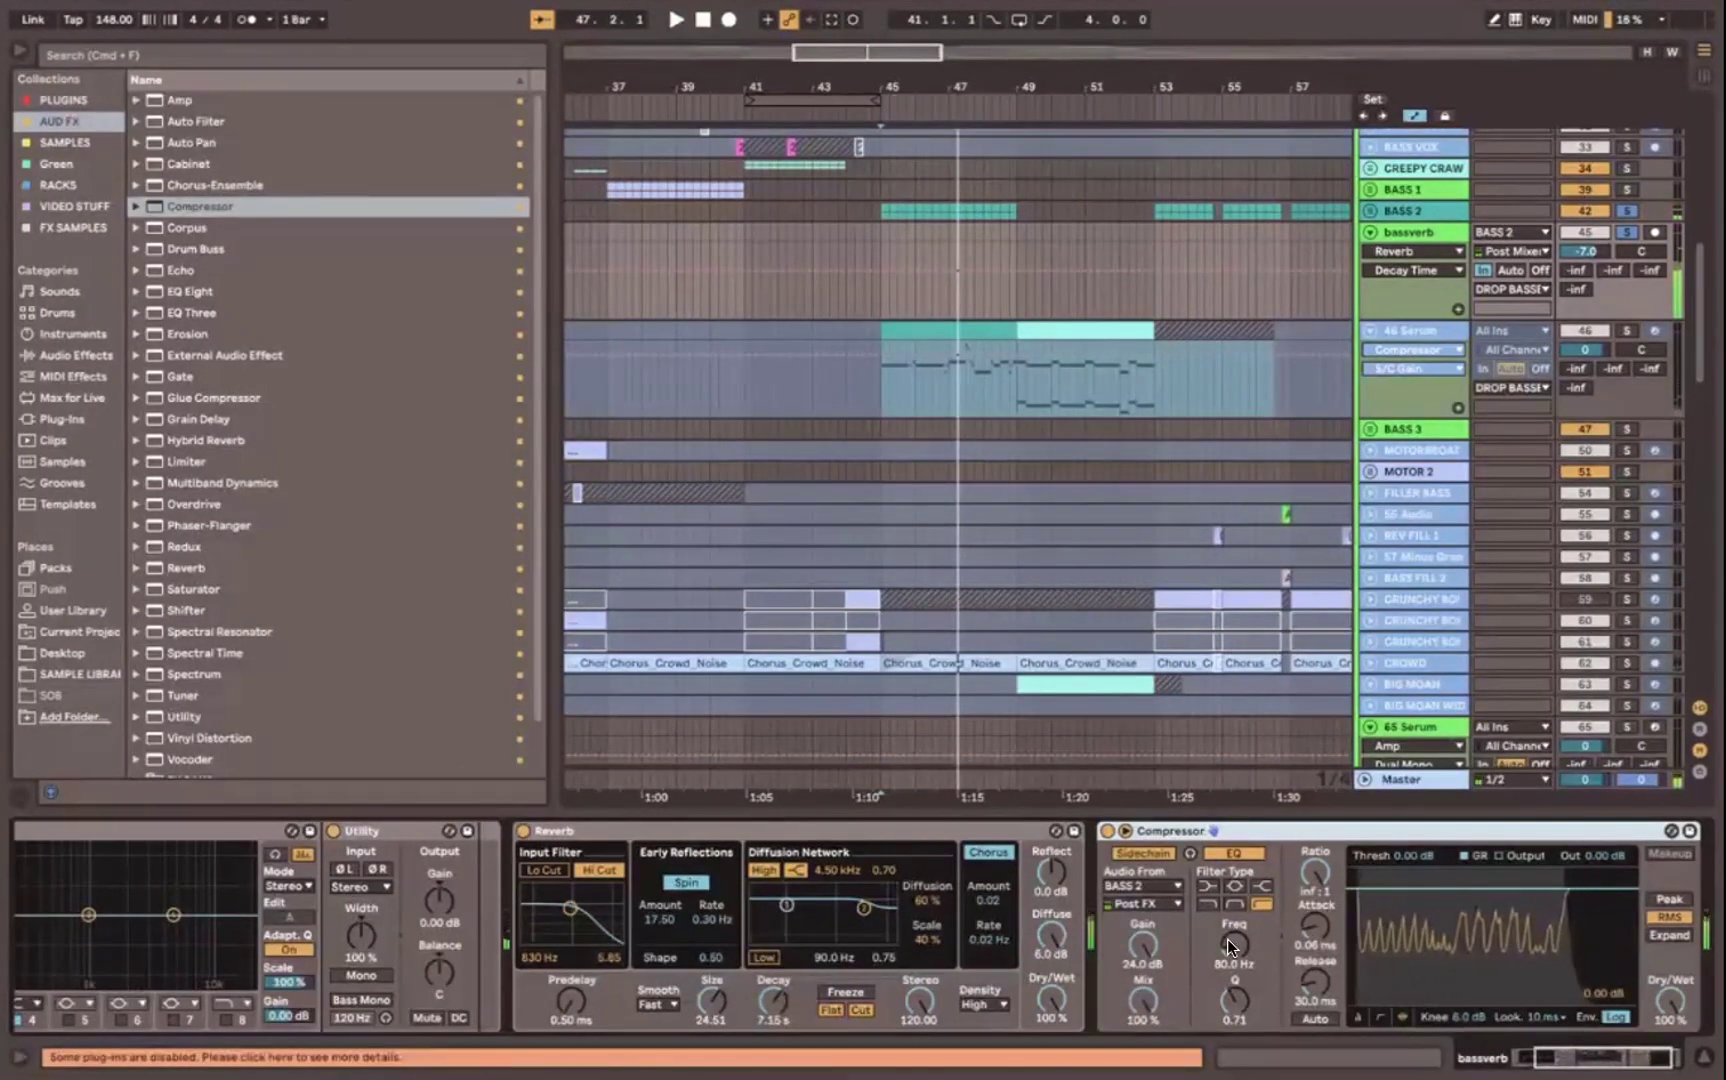
pyautogui.moveTo(1545, 770); pyautogui.dragTo(1545, 685)
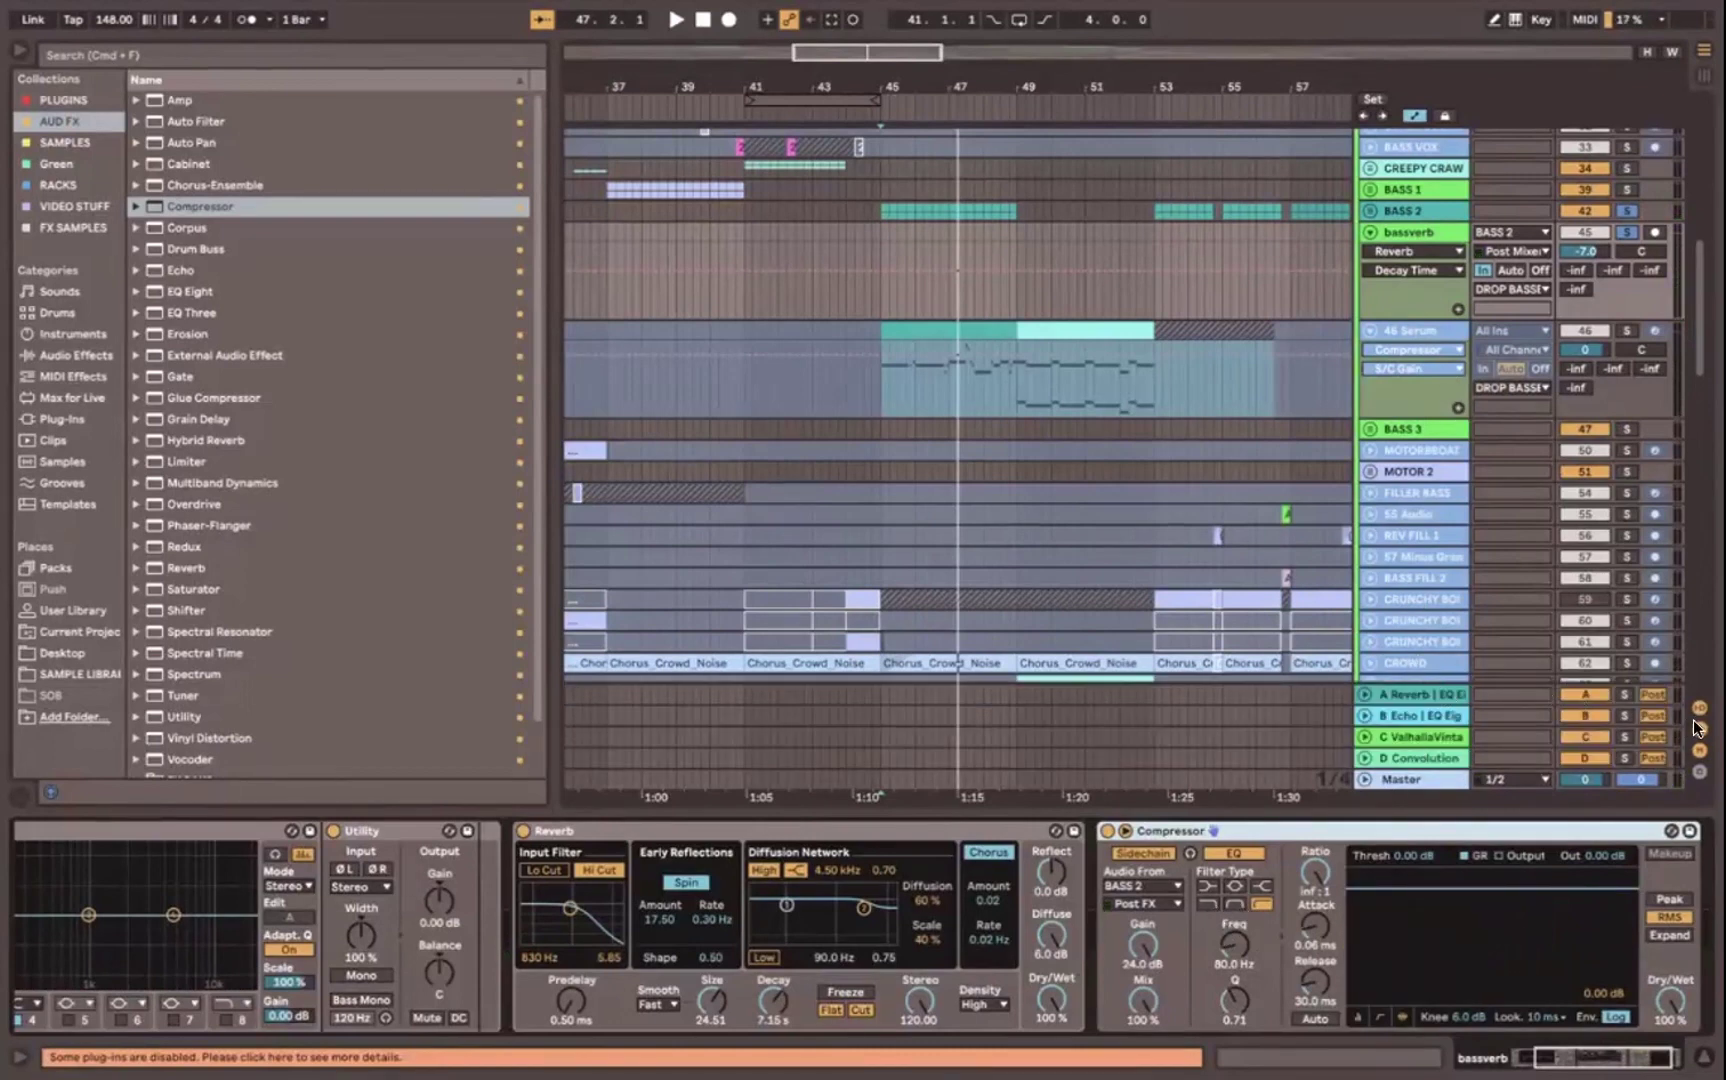
pyautogui.moveTo(1352, 684); pyautogui.dragTo(1352, 758)
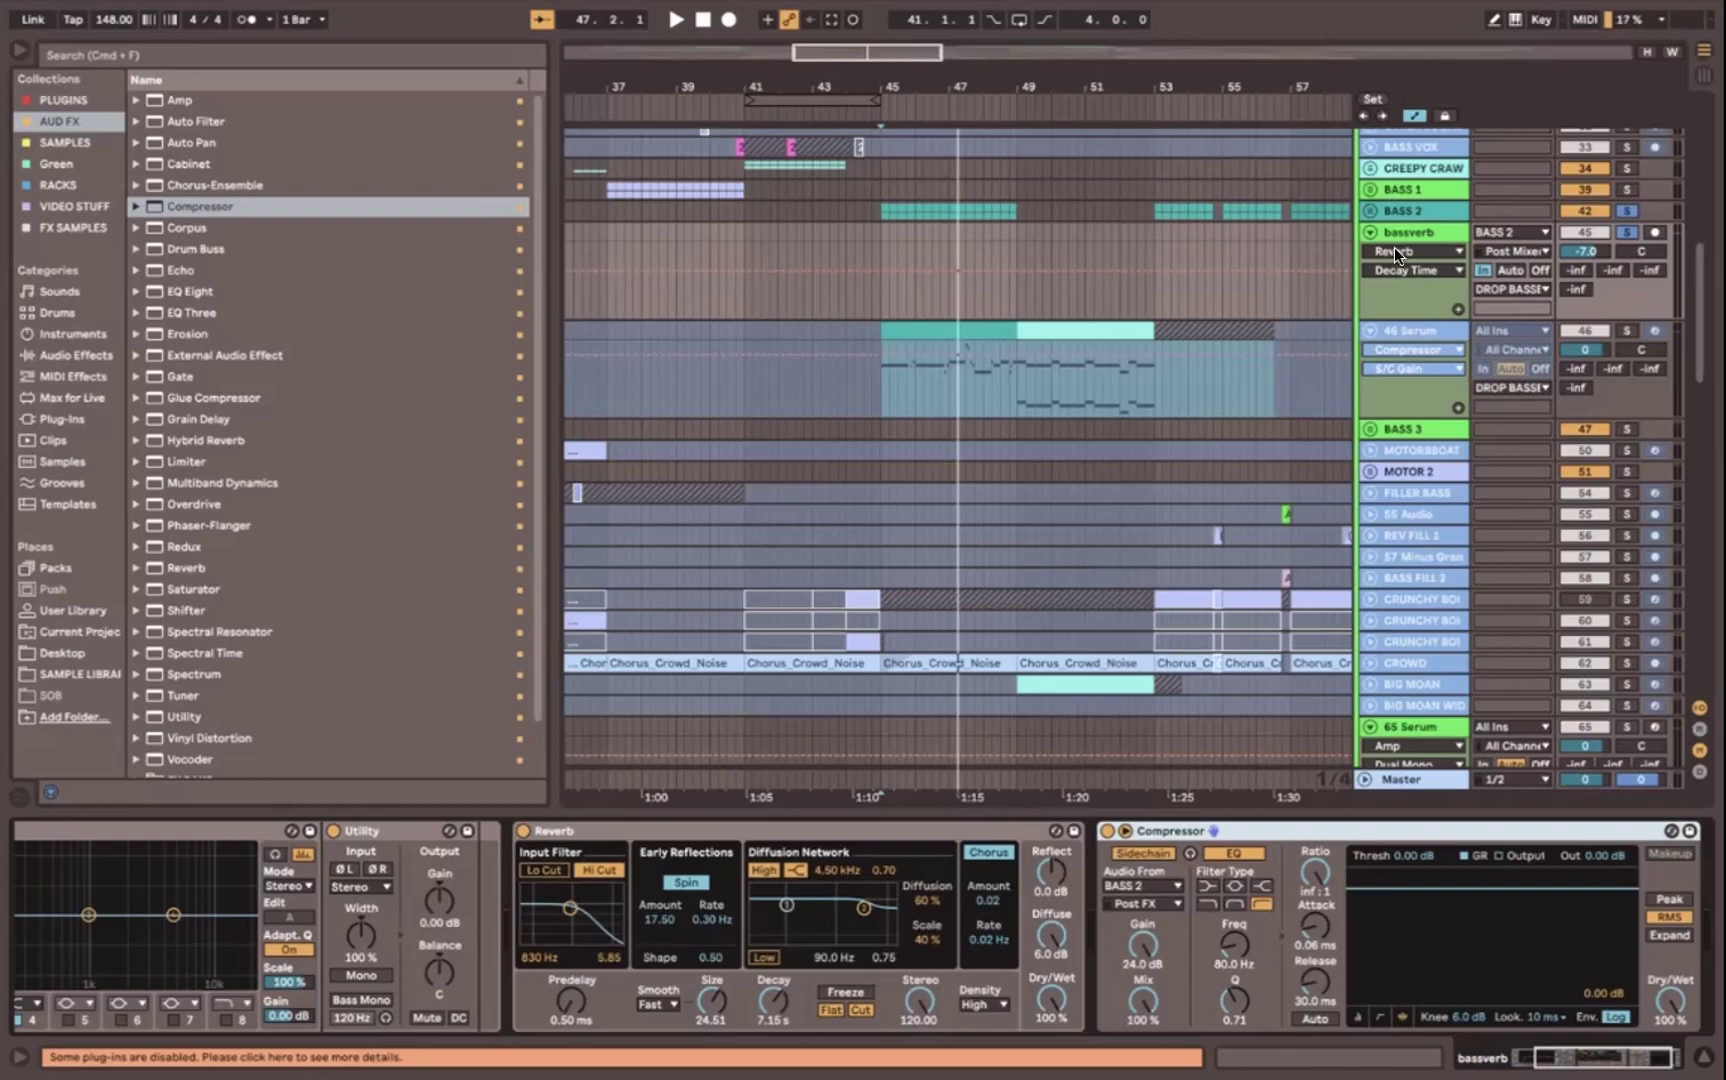
# Step: Group the BASS 2 and bassverb tracks and name the group BASS2GROUP
pyautogui.click(1402, 210)
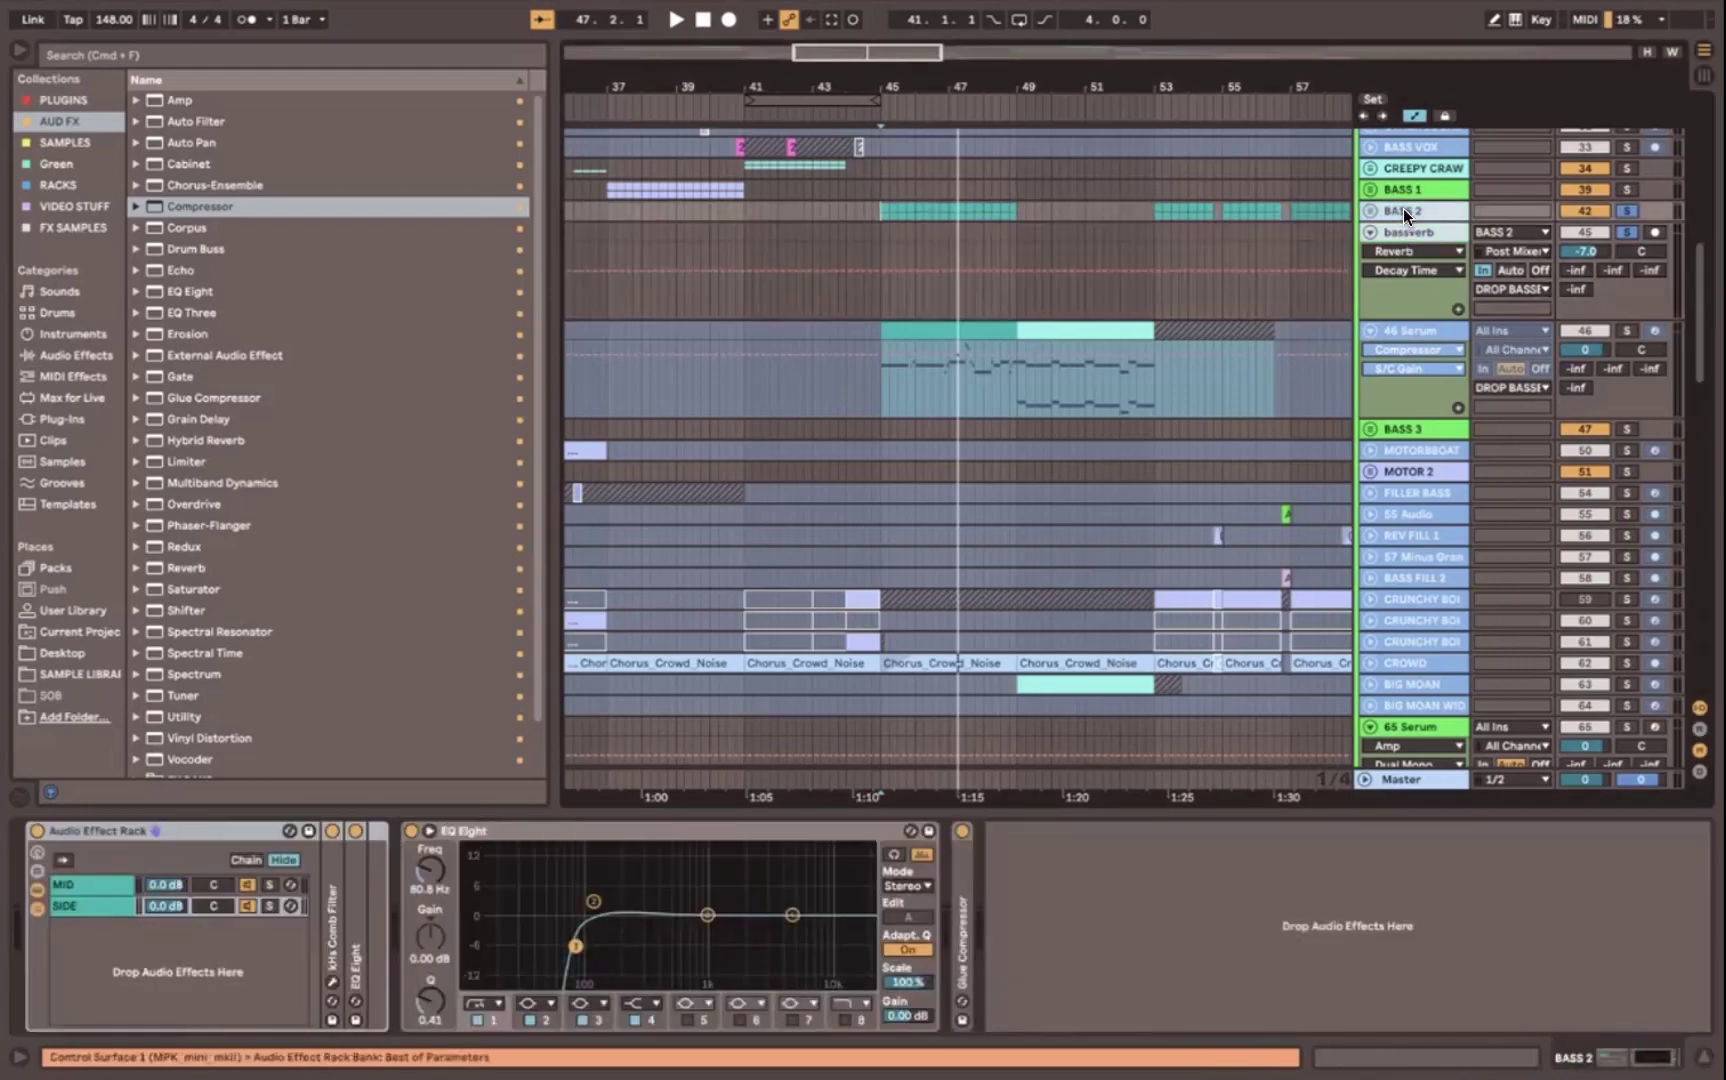
pyautogui.press('super+g')
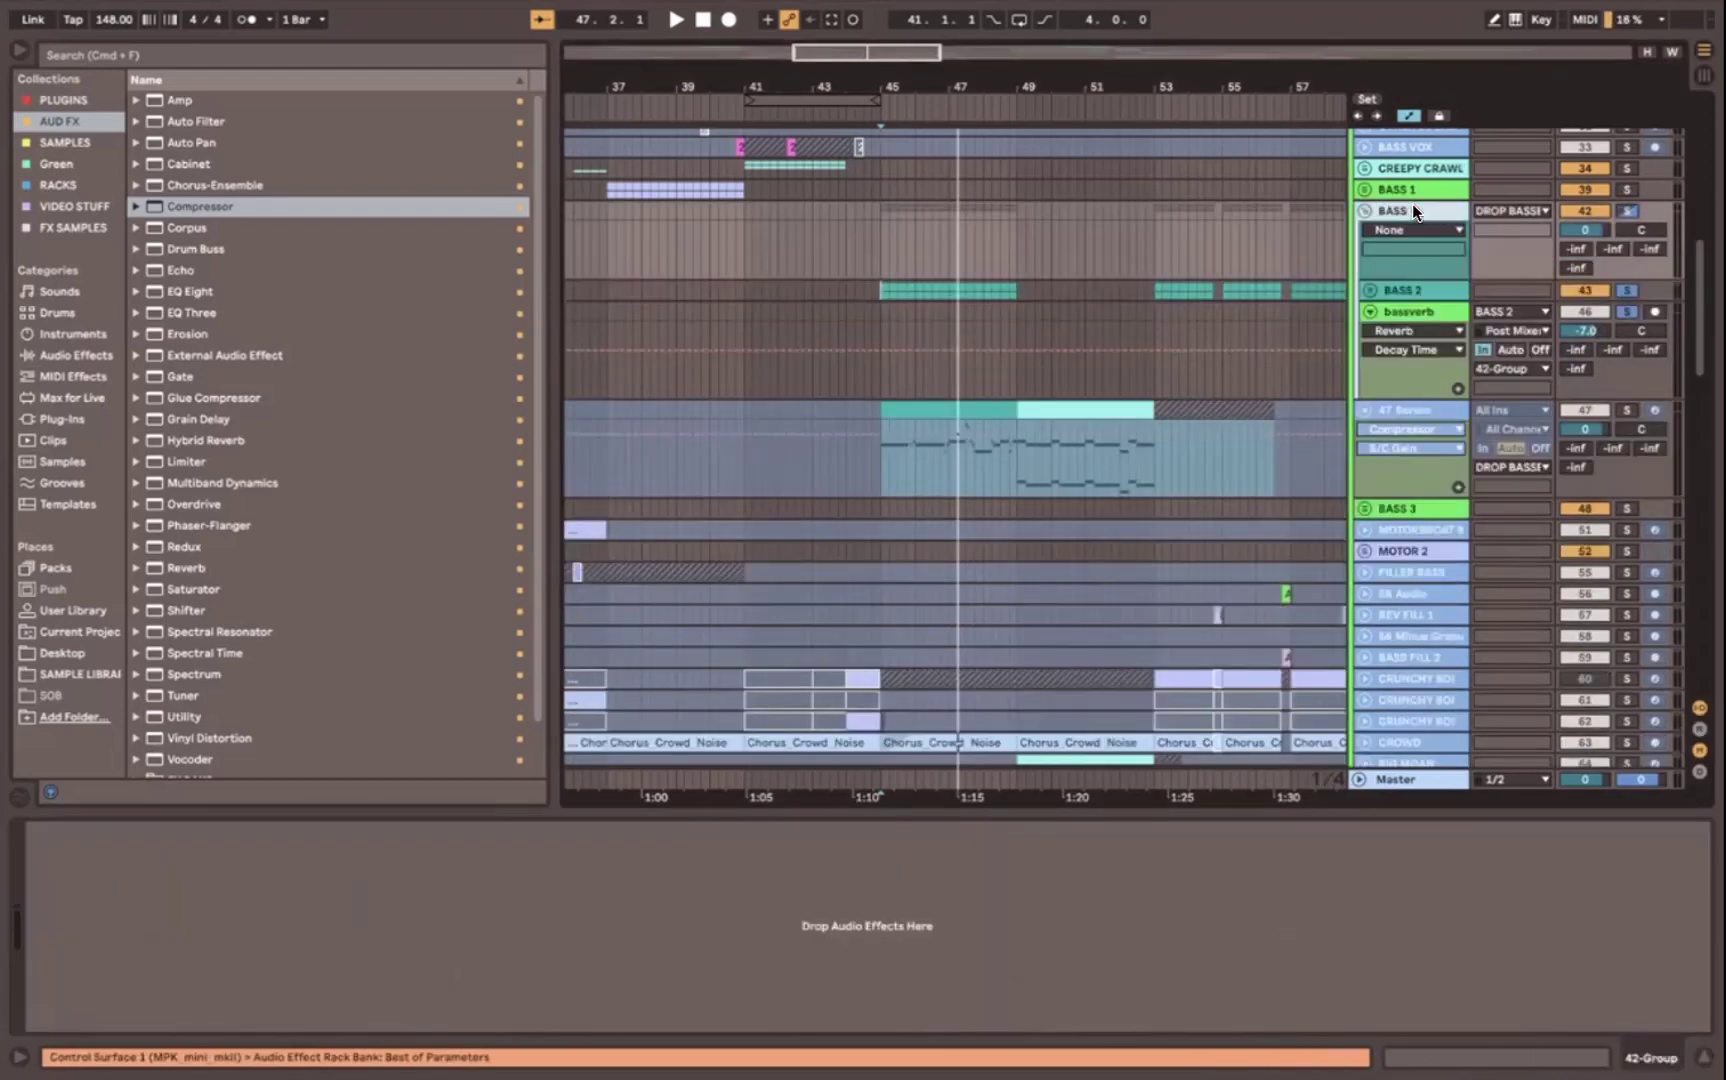
pyautogui.write('2GROUP')
pyautogui.press('Return')
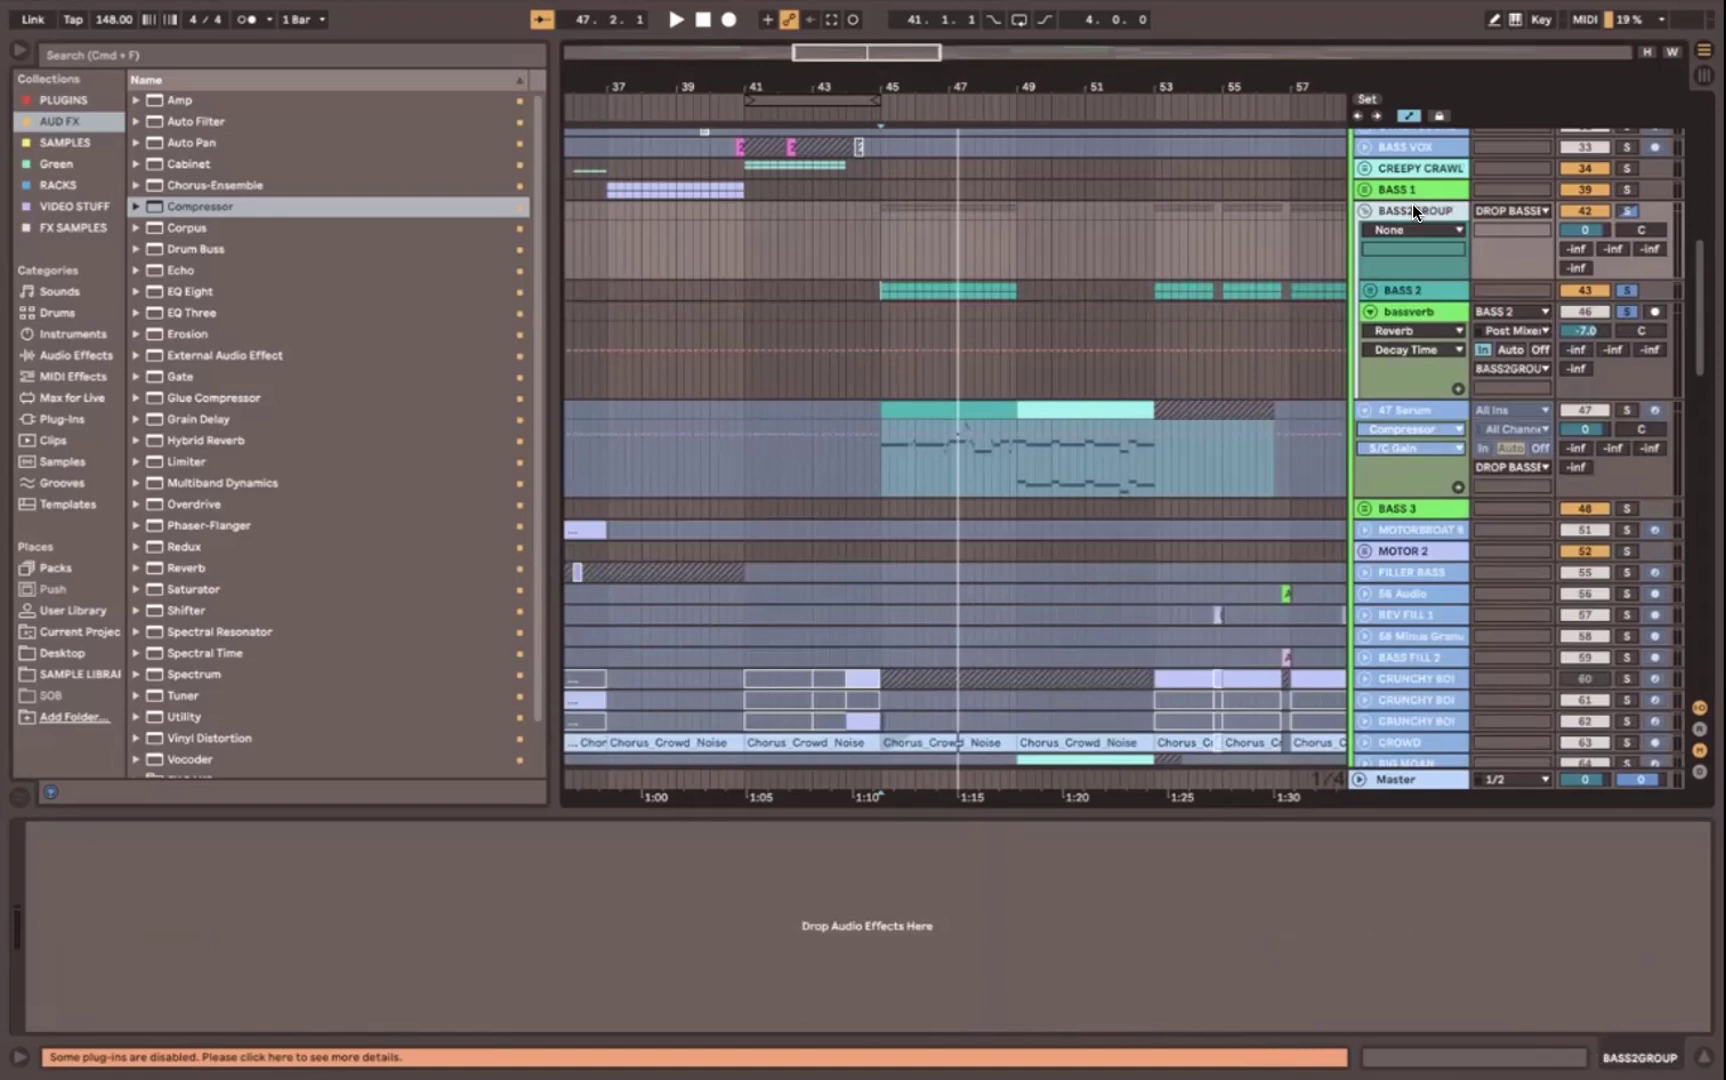
# Step: Add a Utility effect to the BASS2GROUP track
pyautogui.click(1396, 313)
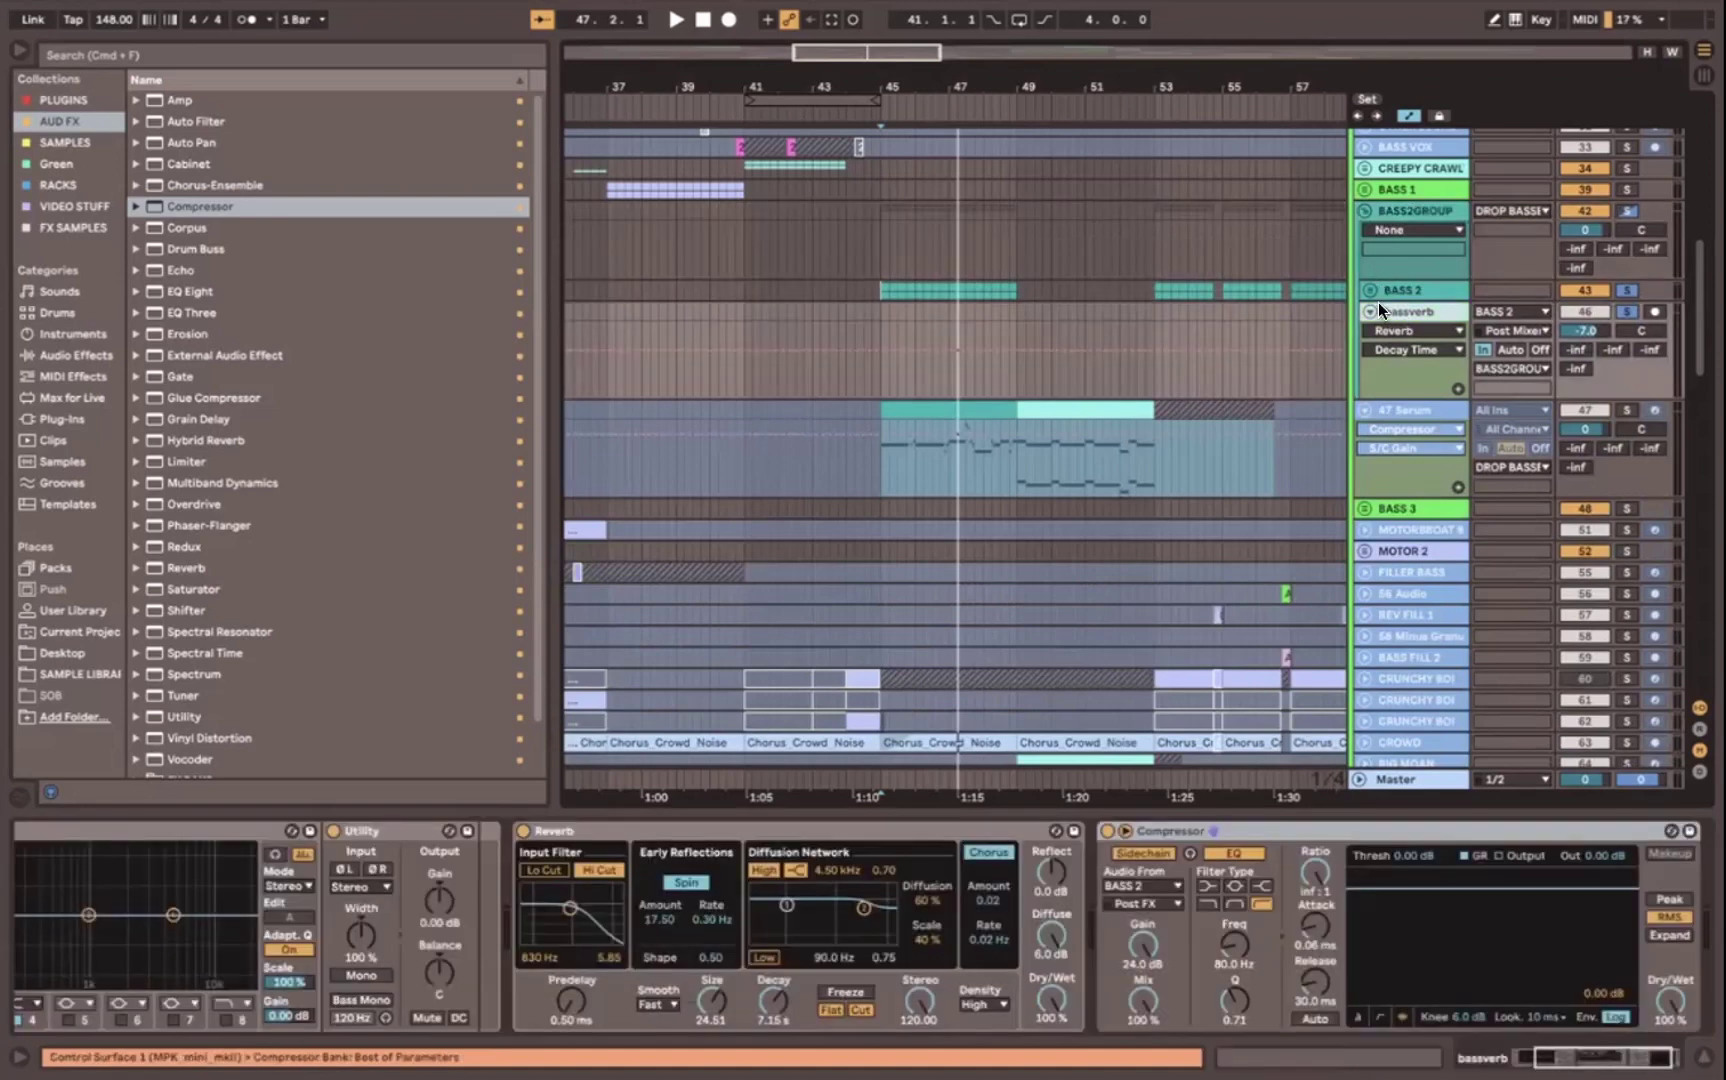
pyautogui.click(1410, 208)
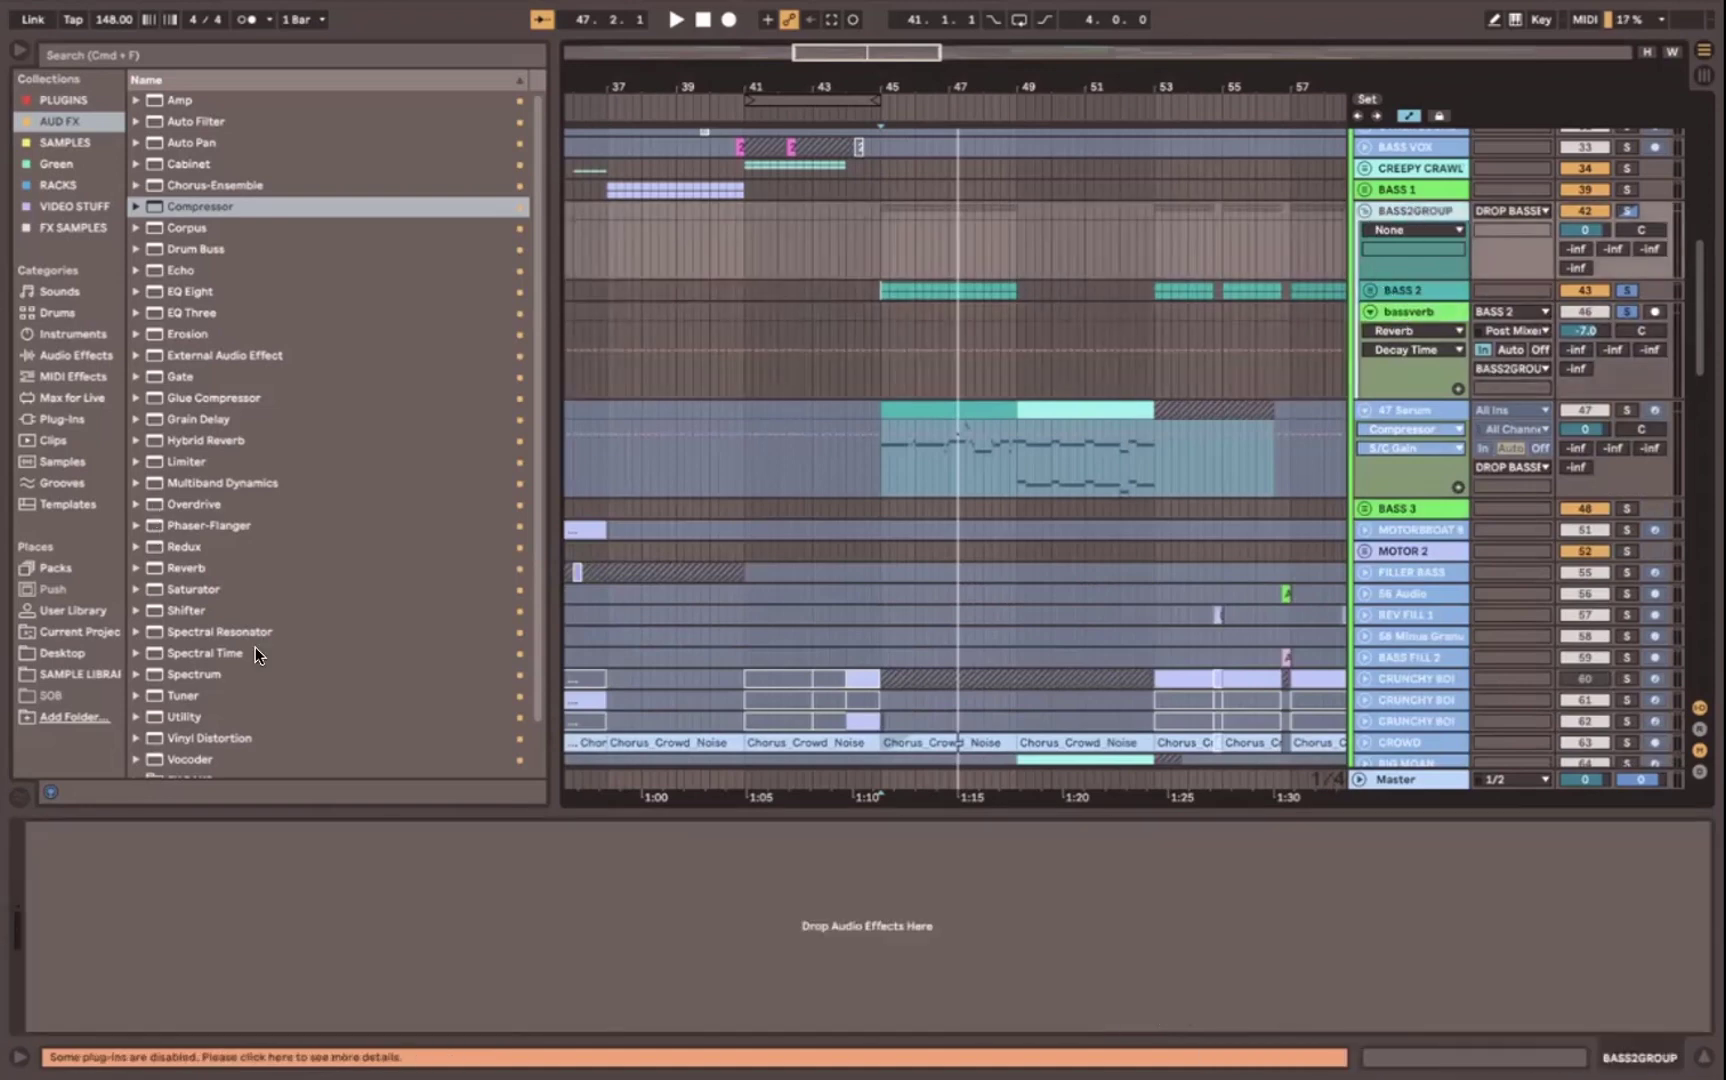
pyautogui.scroll(-3, 255, 649)
pyautogui.moveTo(186, 659); pyautogui.dragTo(163, 912)
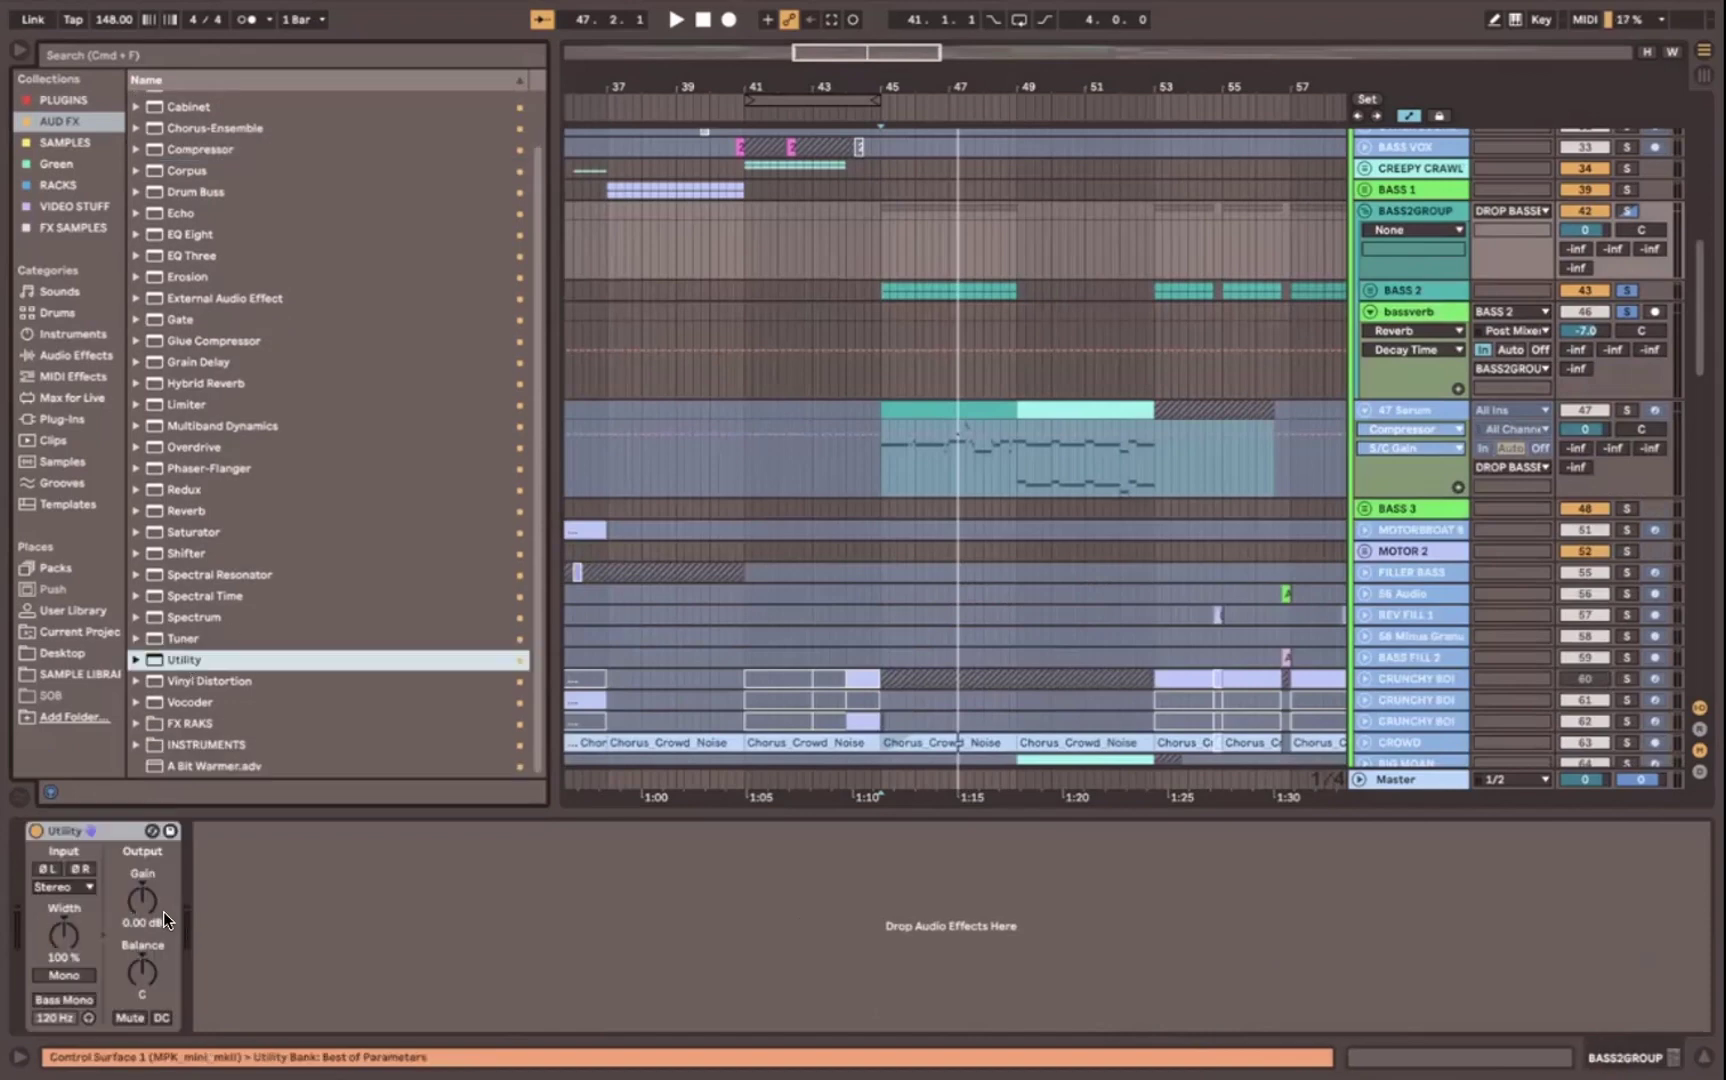
# Step: Set the release of the bassverb track's Compressor to 194 ms while auditioning the bass
pyautogui.click(1018, 325)
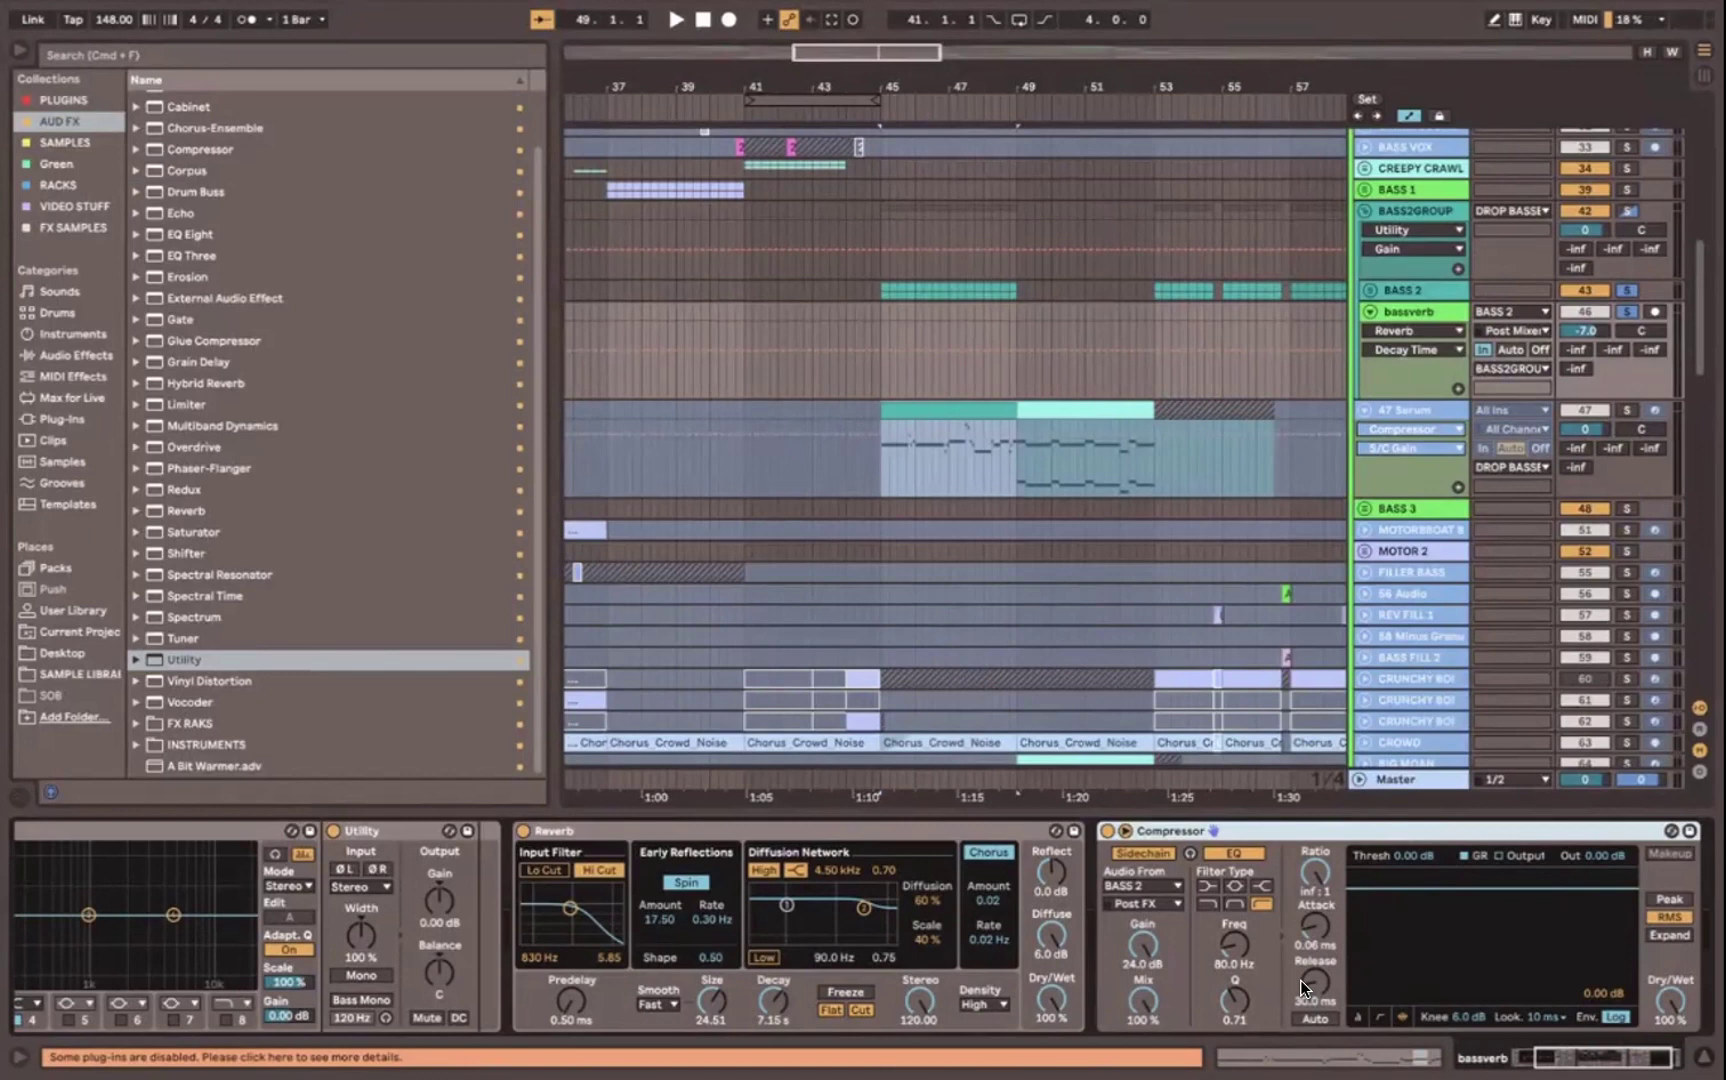
pyautogui.press('space')
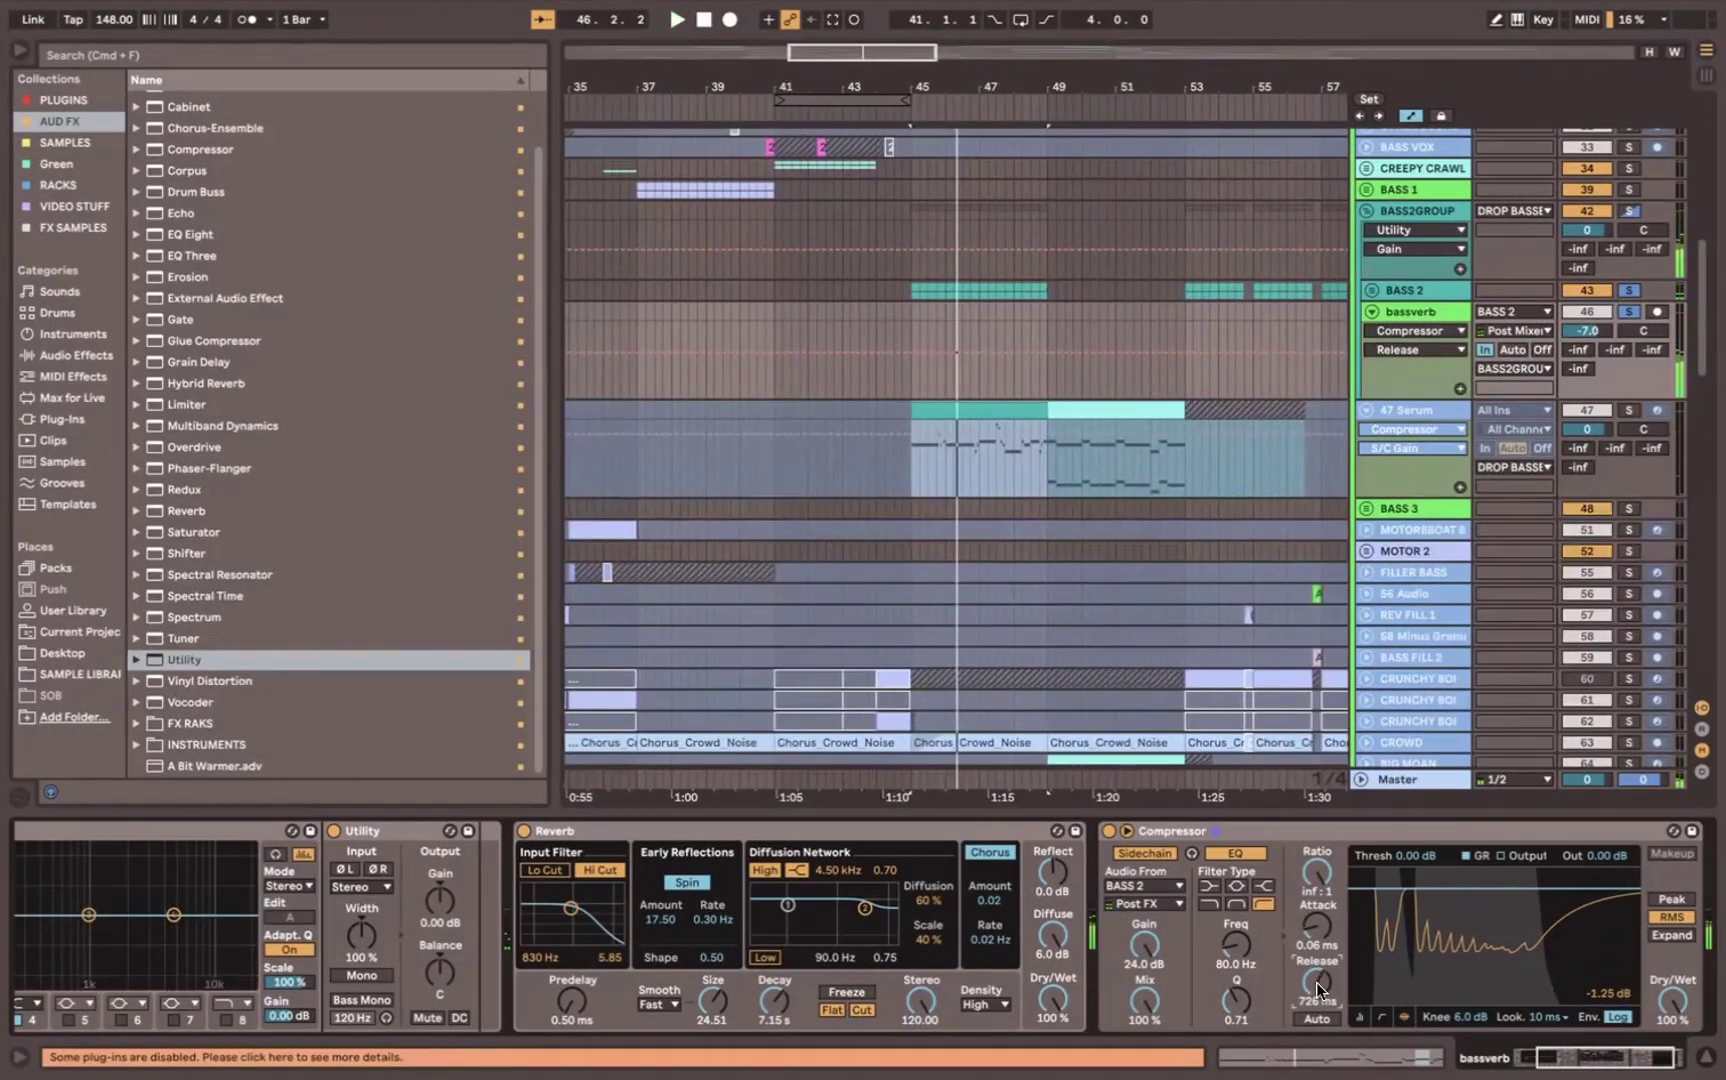
pyautogui.moveTo(1330, 975); pyautogui.dragTo(1330, 1002)
pyautogui.press('space')
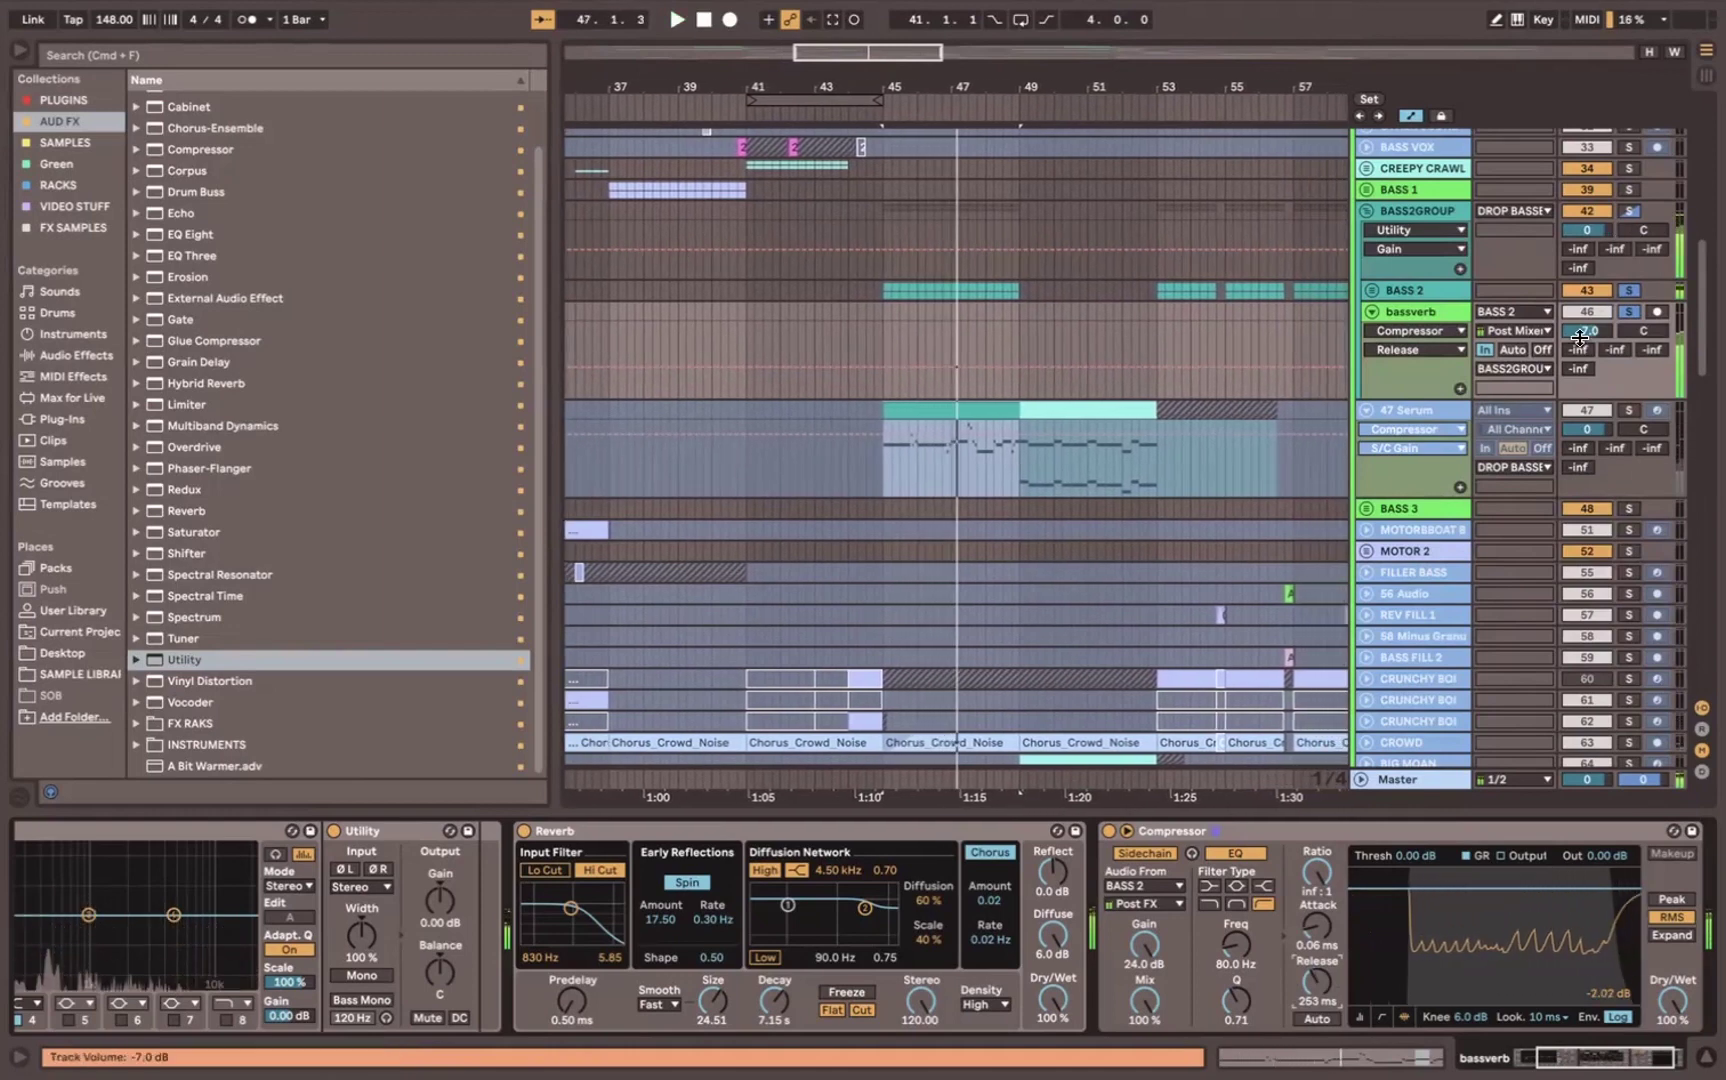
pyautogui.moveTo(1334, 1004); pyautogui.dragTo(1334, 1016)
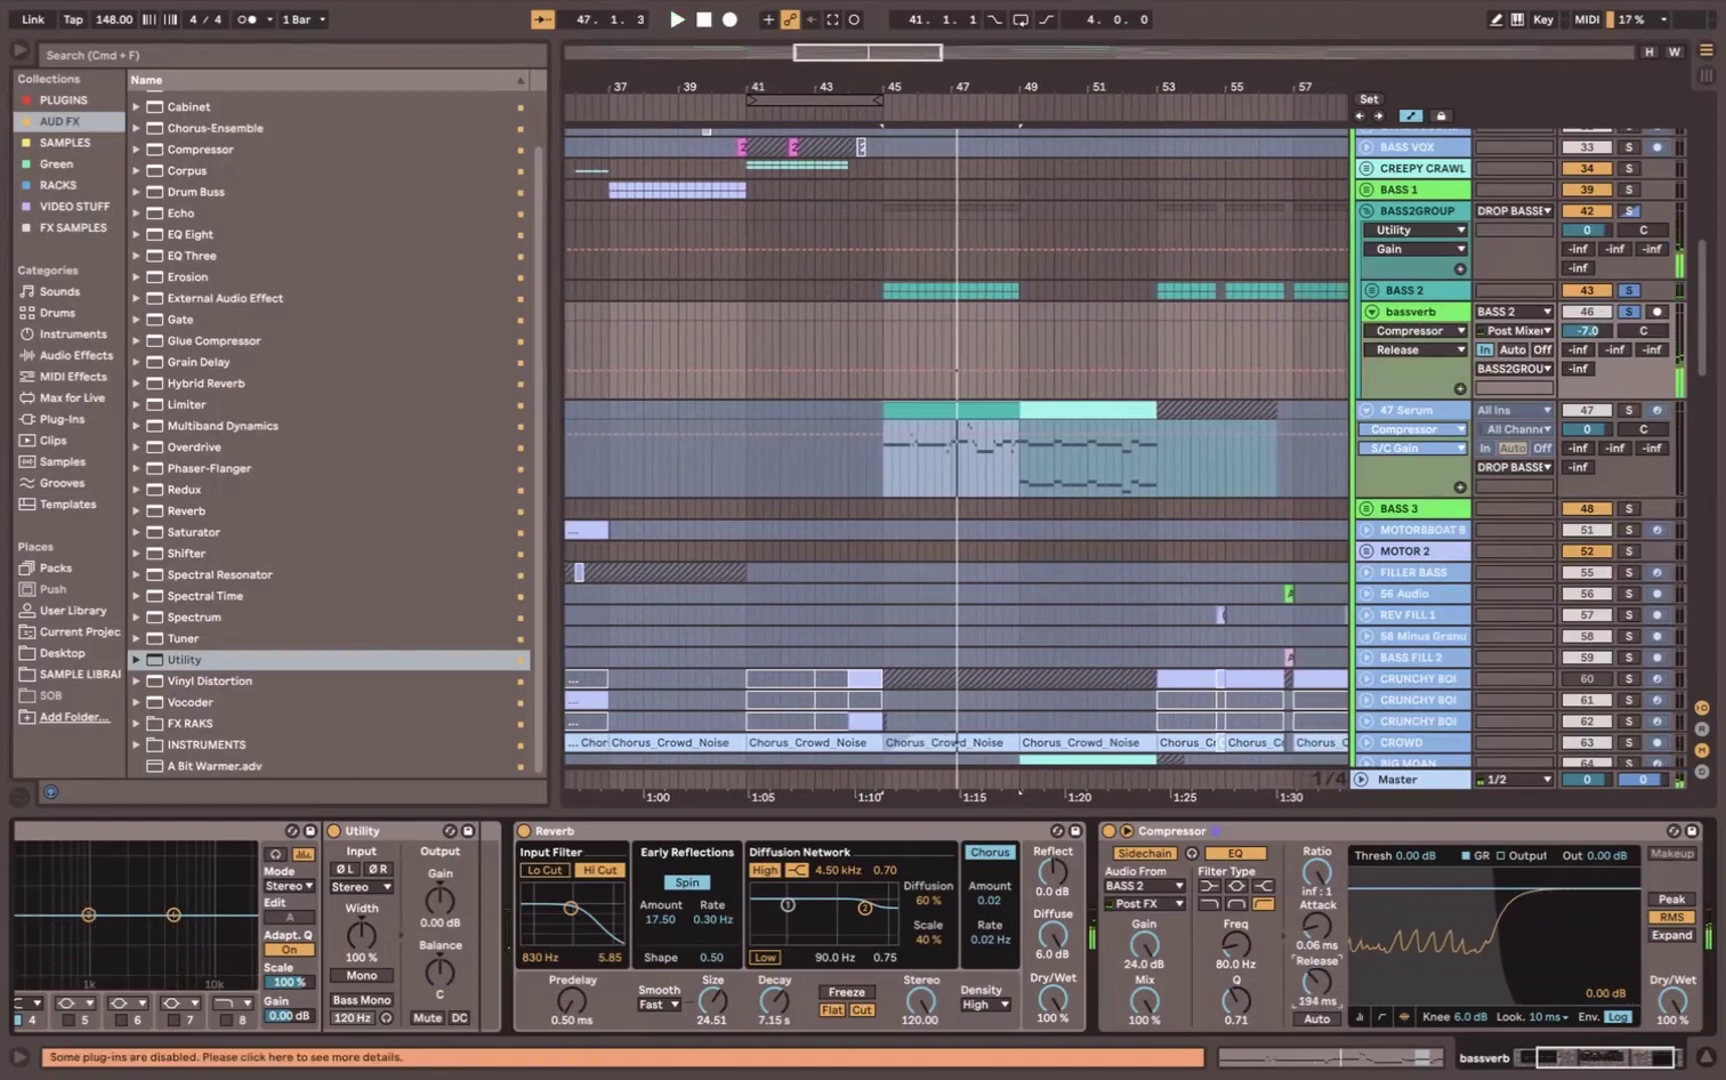
# Step: Lower the bassverb track volume to -10.8 and automate the BASS2GROUP Utility gain to -inf dB from bar 49 to bar 53
pyautogui.moveTo(1592, 335)
pyautogui.mouseDown()
pyautogui.moveTo(1592, 368)
pyautogui.moveTo(1592, 346)
pyautogui.mouseUp()
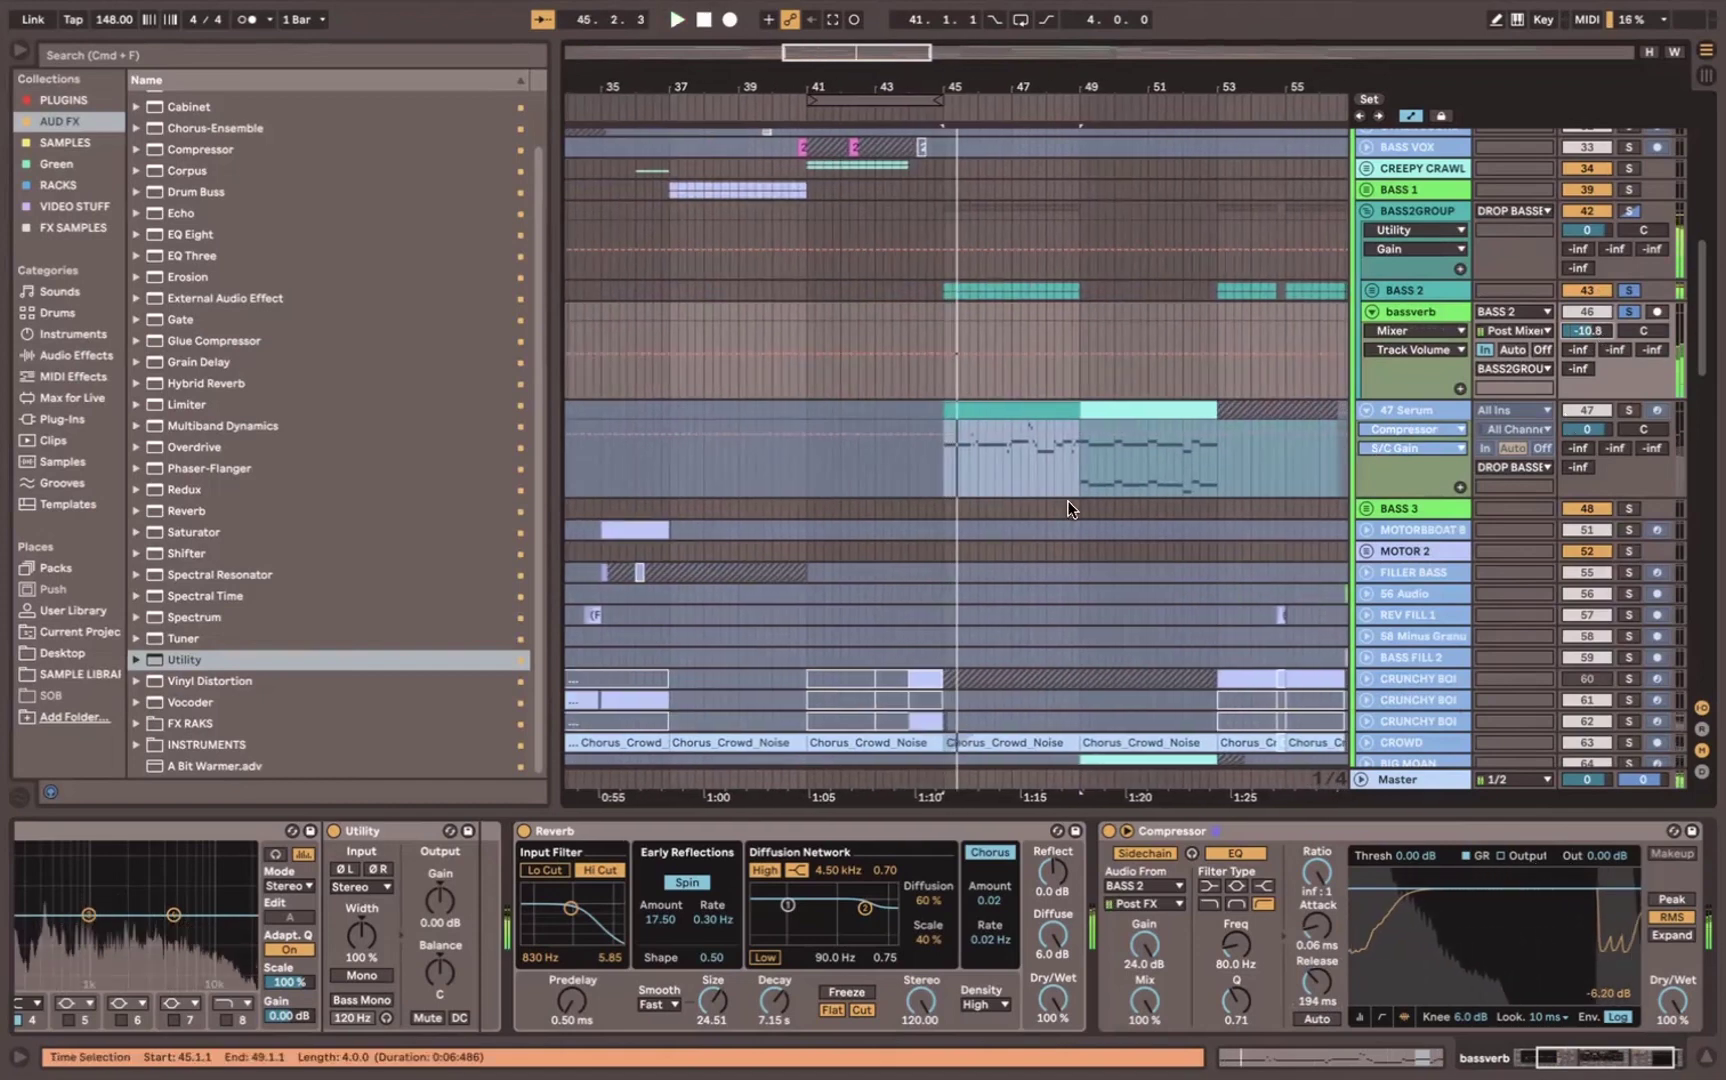
pyautogui.click(1075, 267)
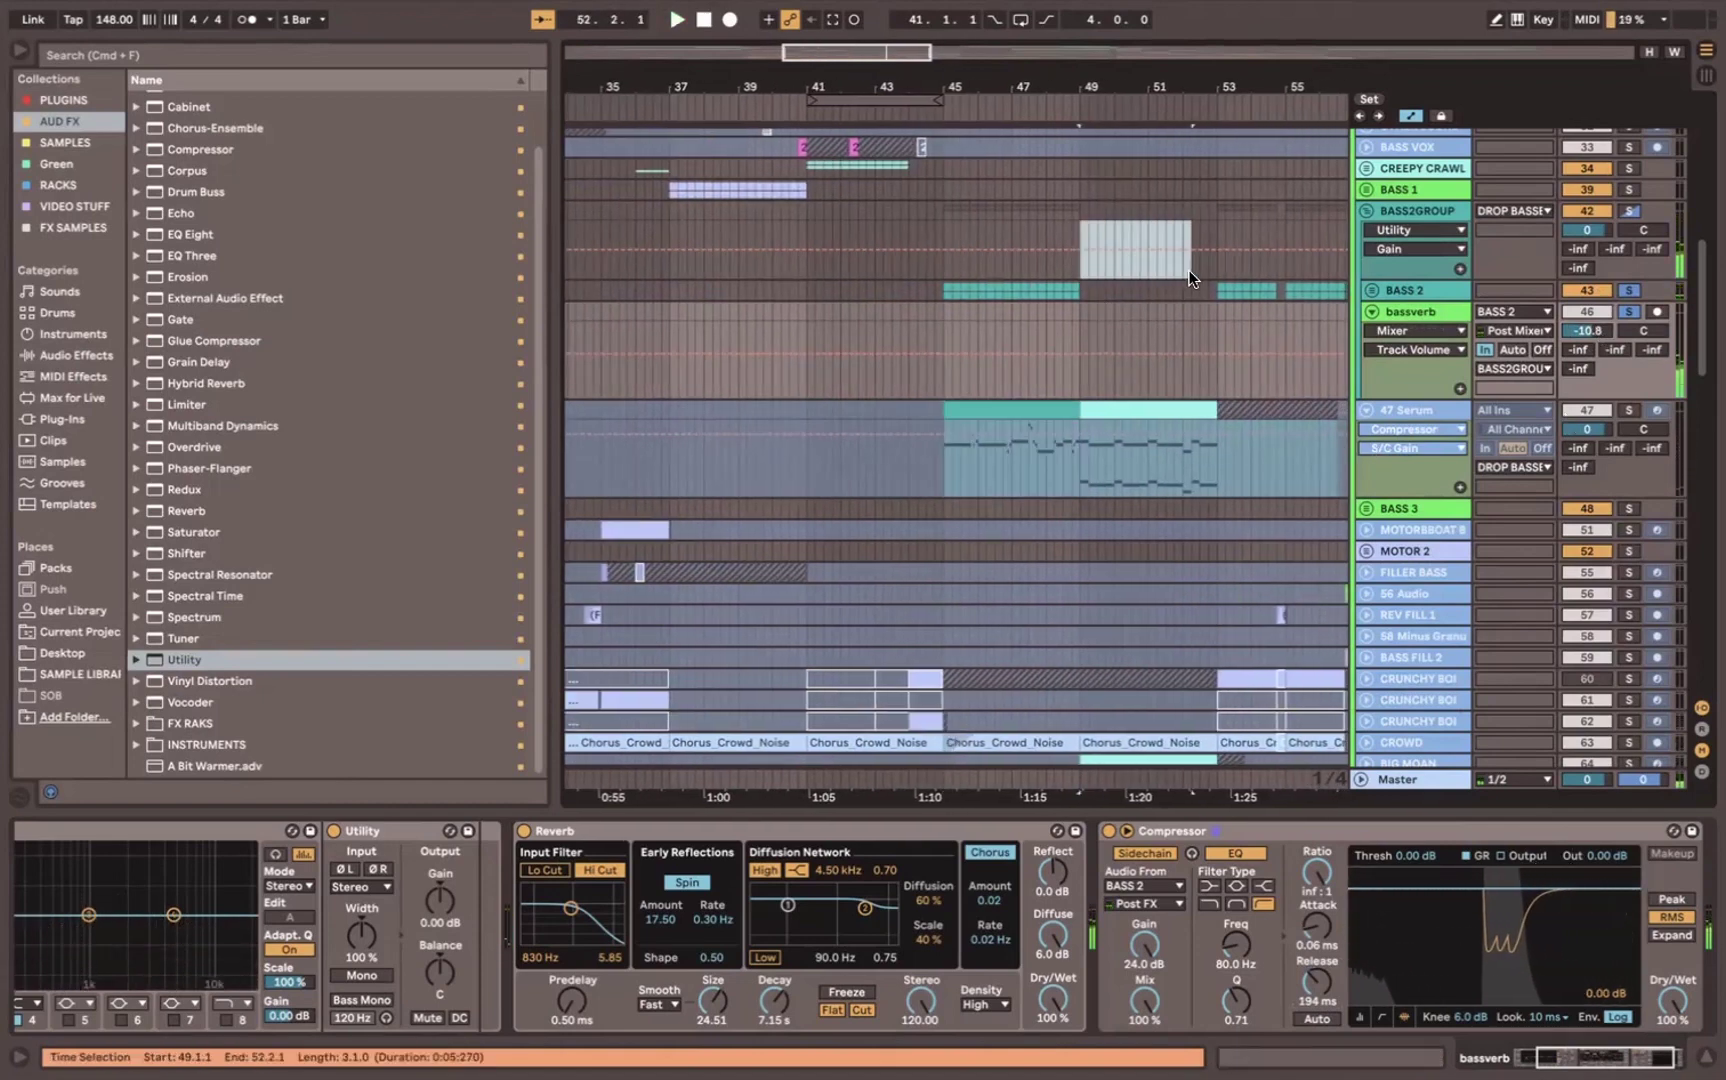
pyautogui.keyDown('shift'); pyautogui.click(1211, 270); pyautogui.keyUp('shift')
pyautogui.moveTo(1170, 256); pyautogui.dragTo(1113, 270)
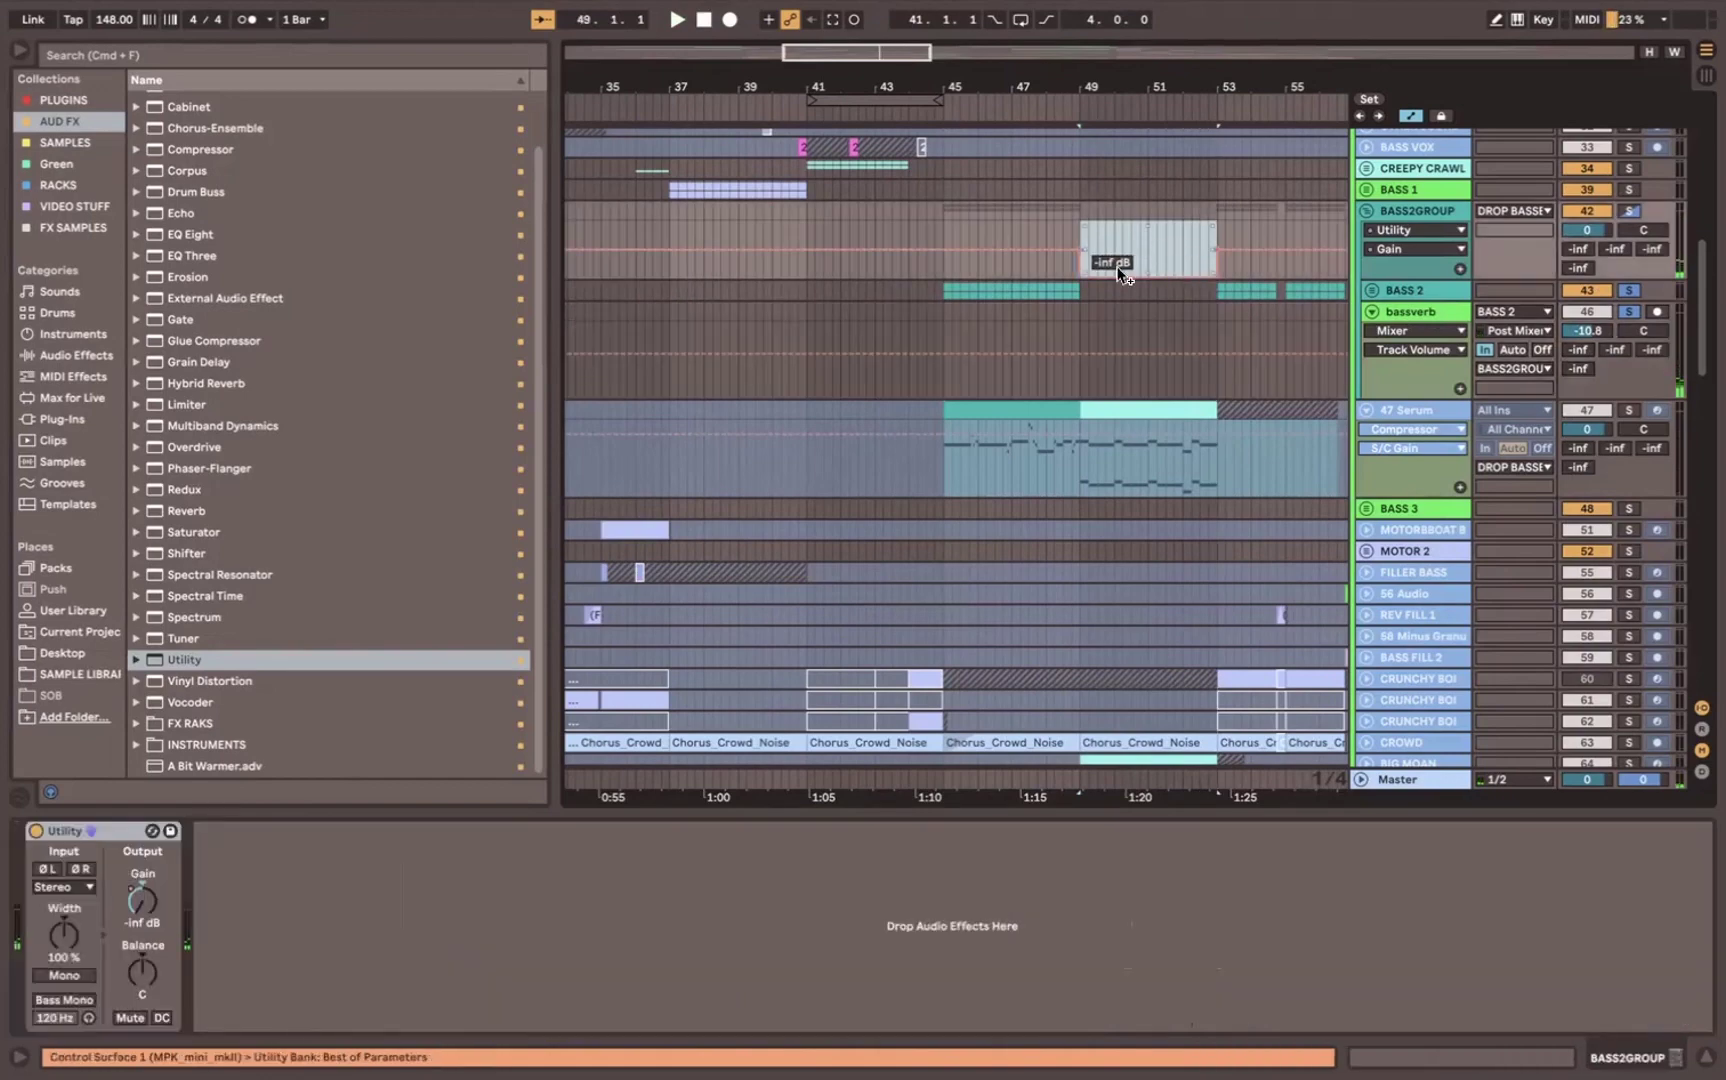
pyautogui.press('space')
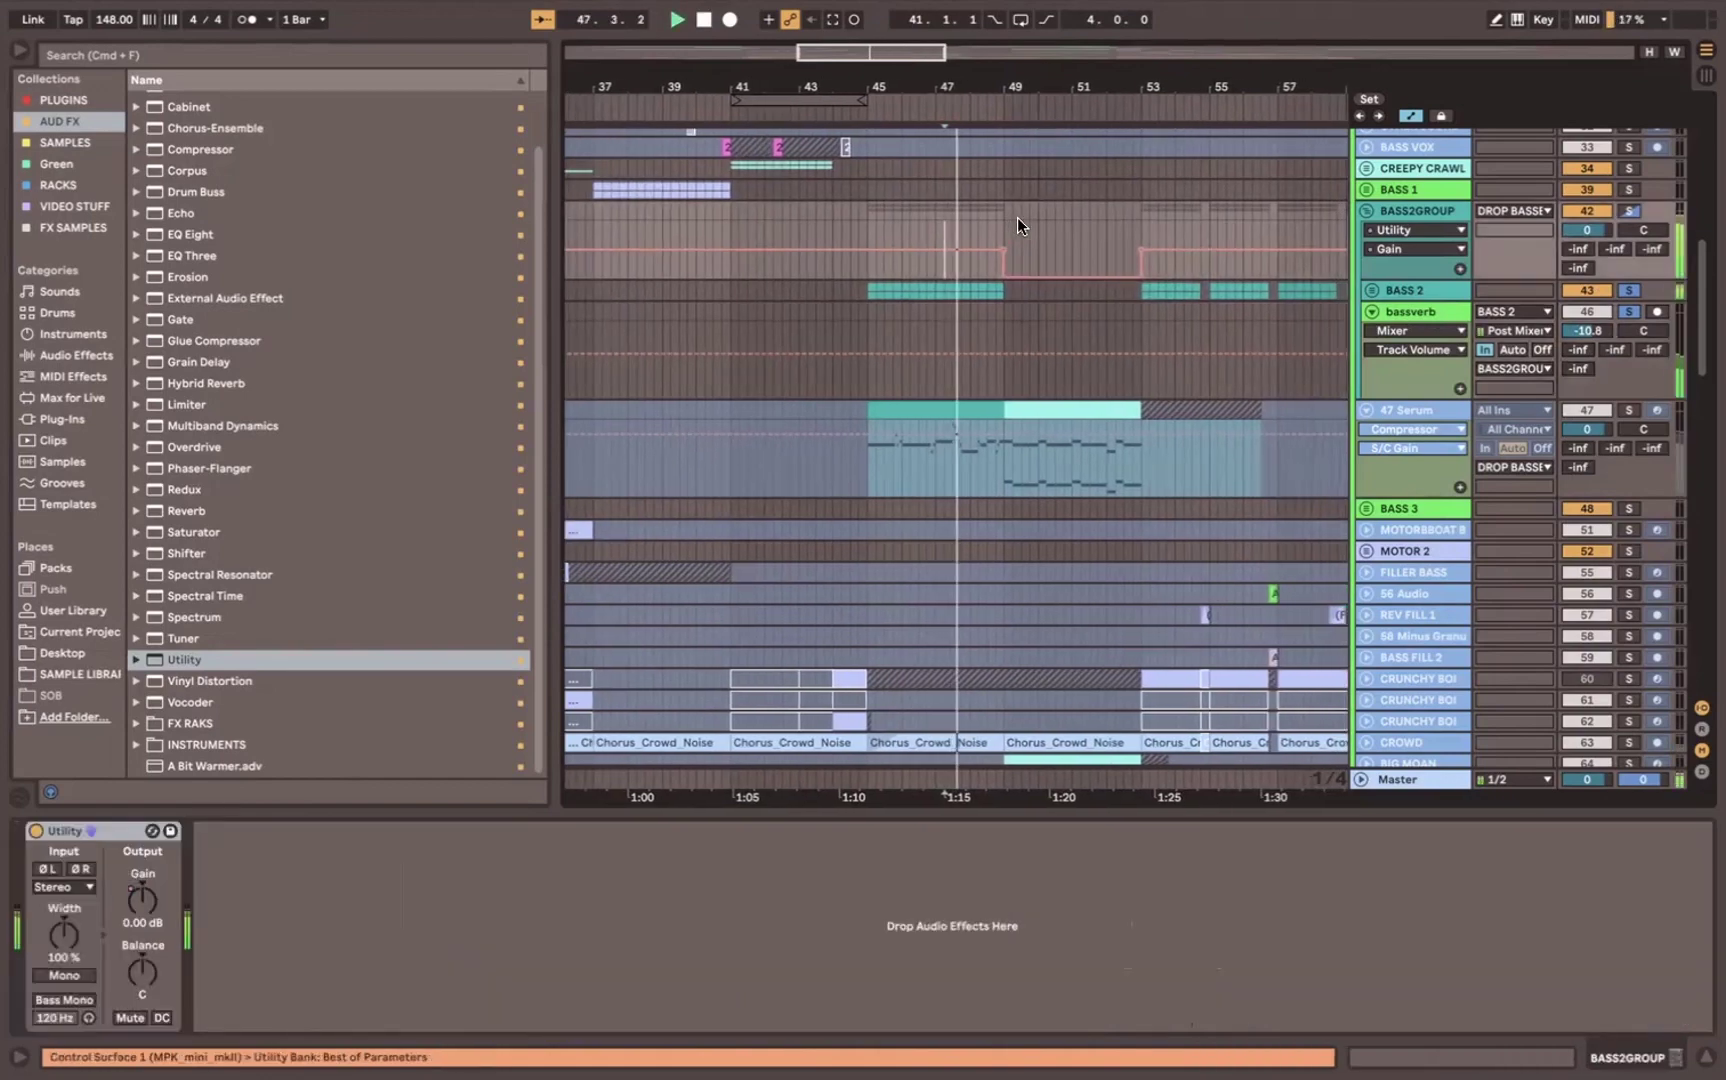
# Step: Show the return tracks, examine the effects on return A Reverb and return D Convolution Reverb, and hide the returns
pyautogui.click(1418, 309)
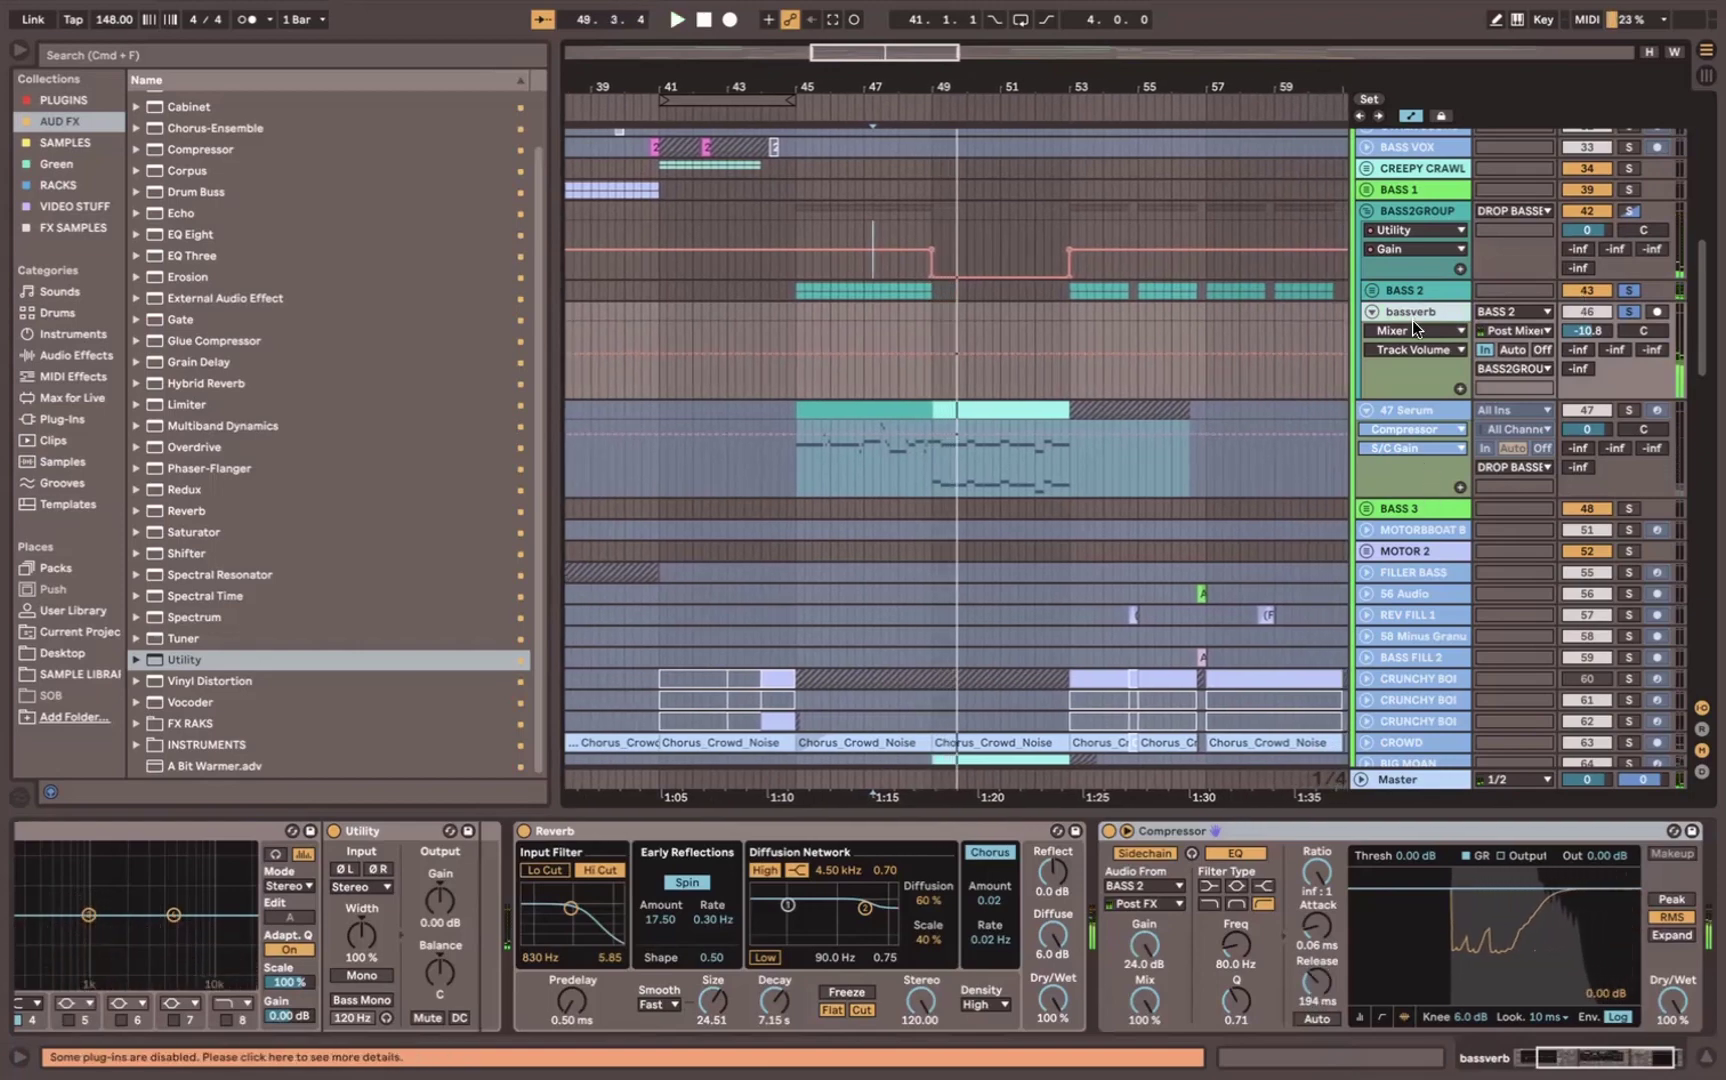
pyautogui.click(1415, 288)
pyautogui.press('super+alt+r')
pyautogui.click(1415, 692)
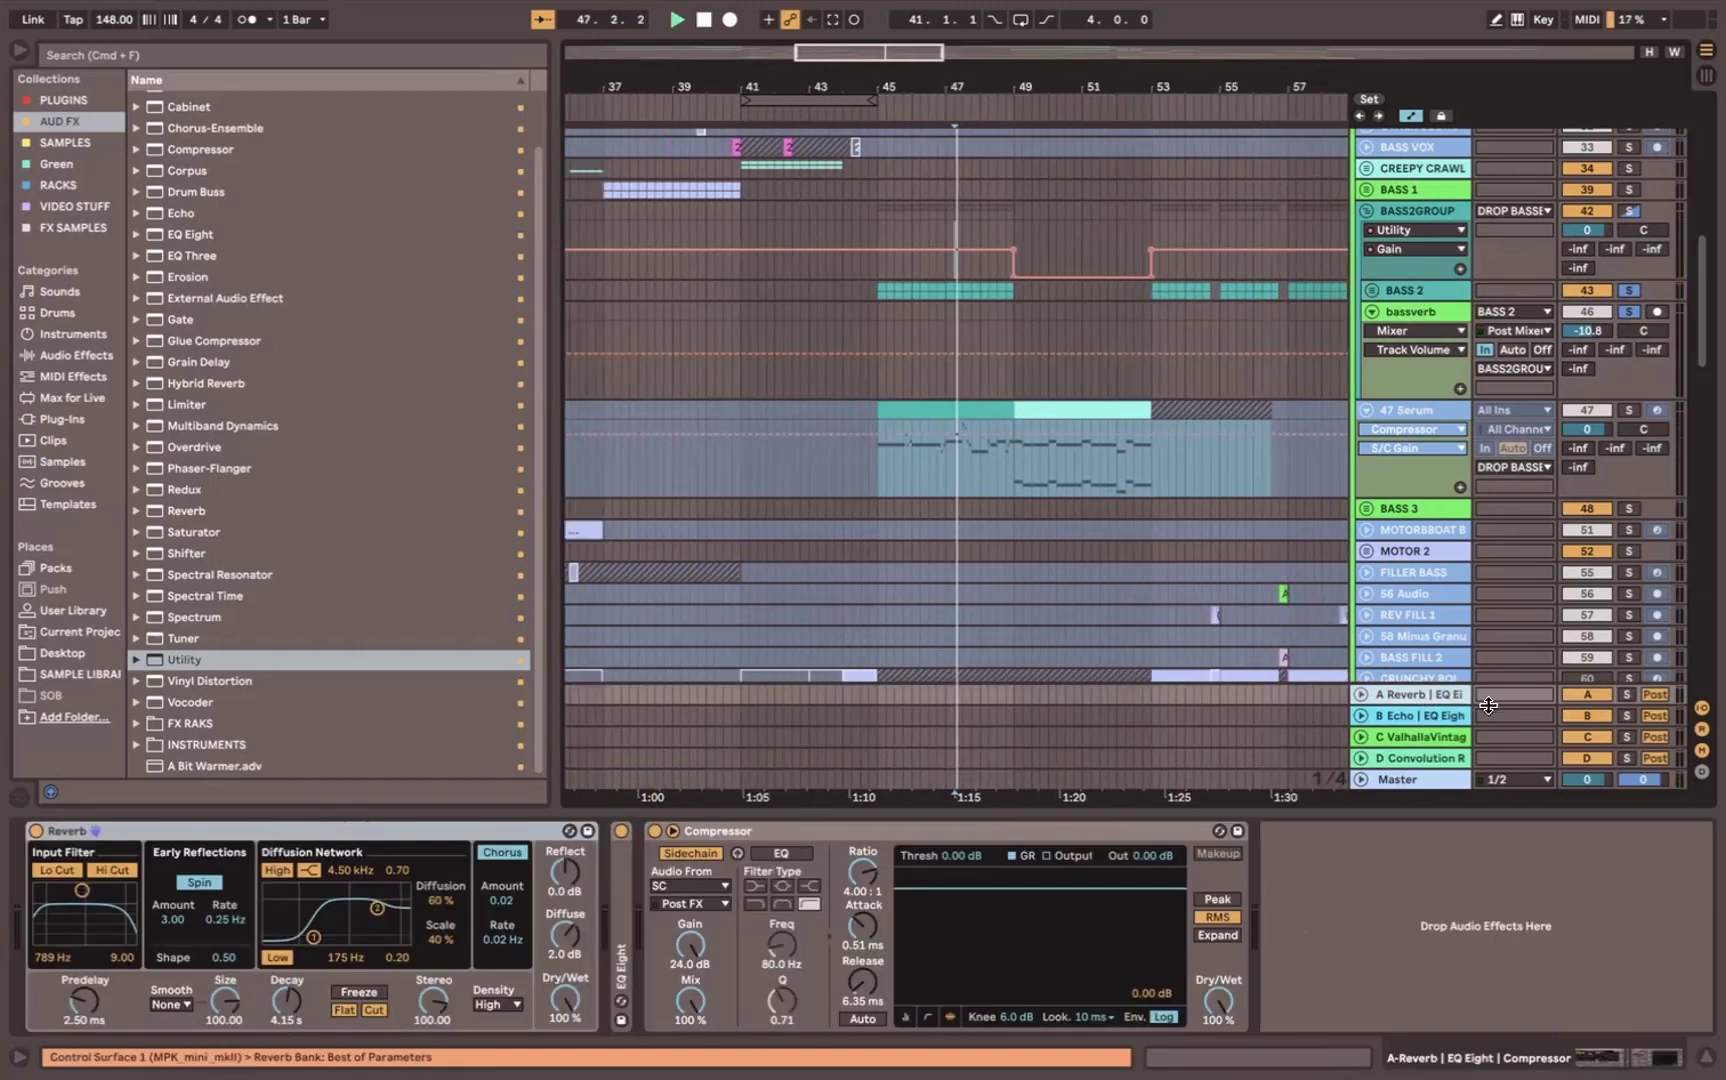
pyautogui.click(1419, 758)
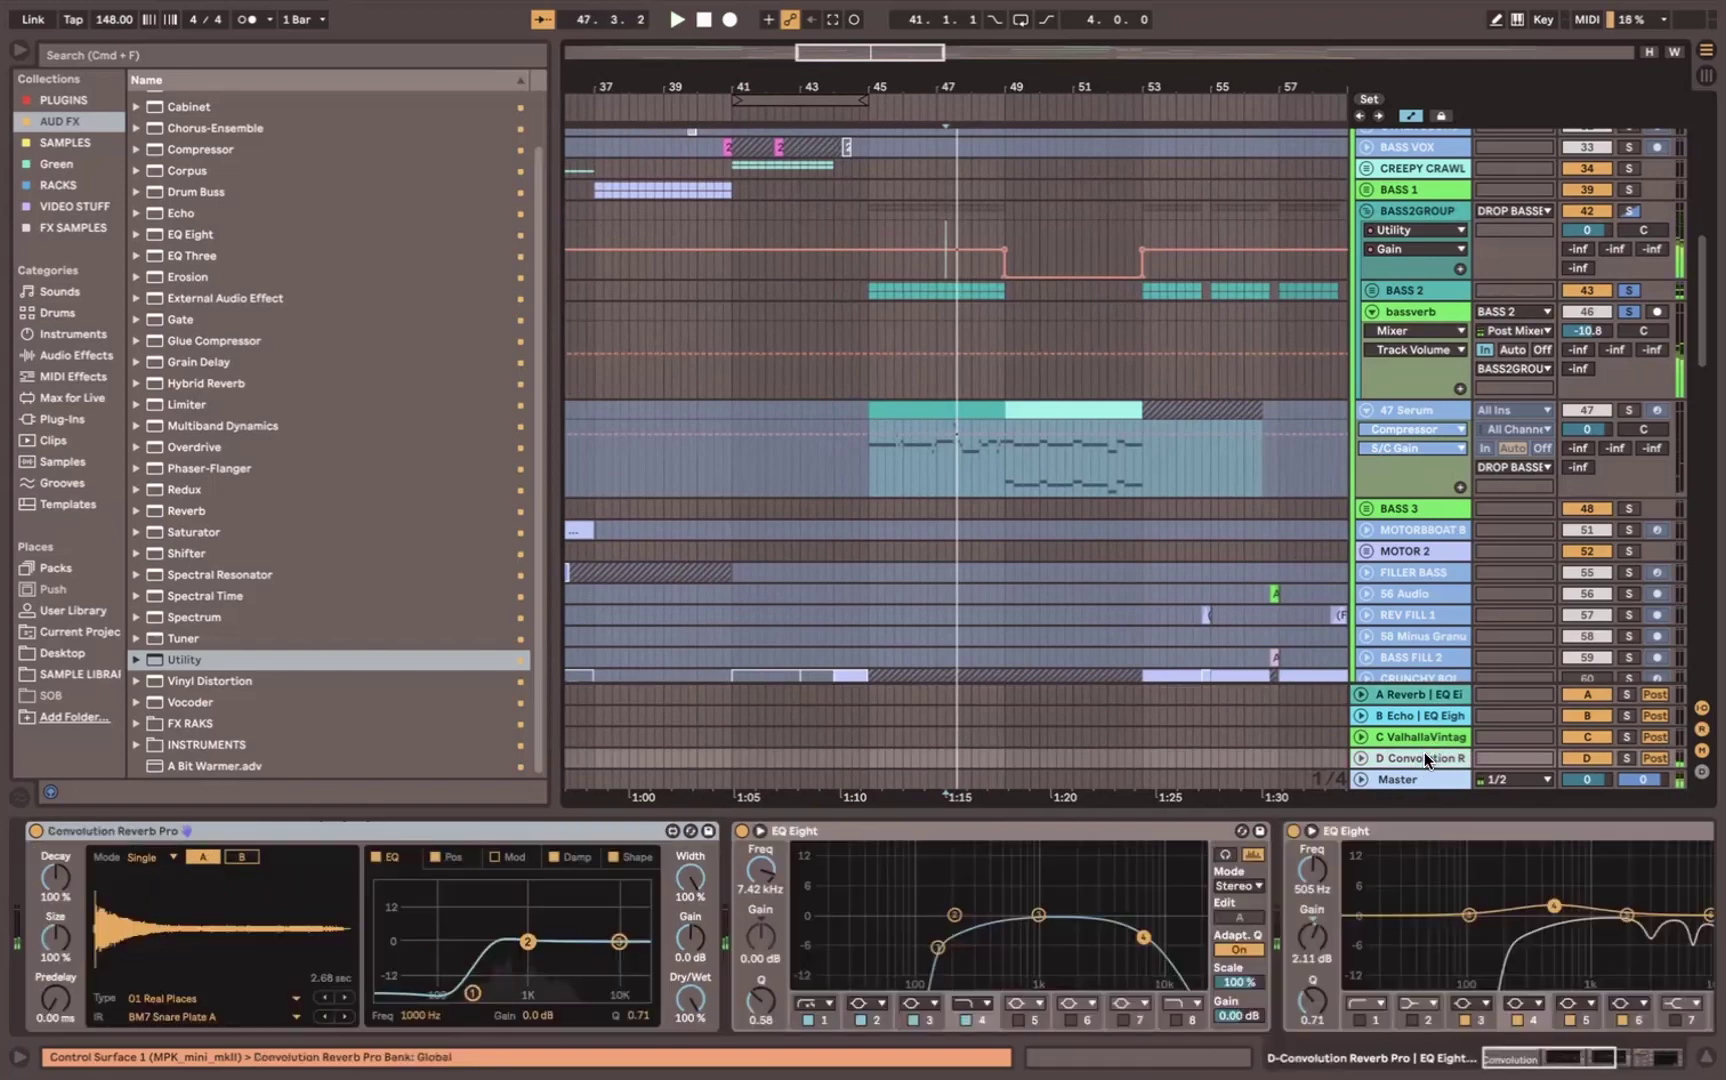
pyautogui.press('super+alt+r')
# Step: Toggle the bassverb solo to compare the bass with and without reverb, and set the track's Compressor release to 164 ms
pyautogui.click(1624, 308)
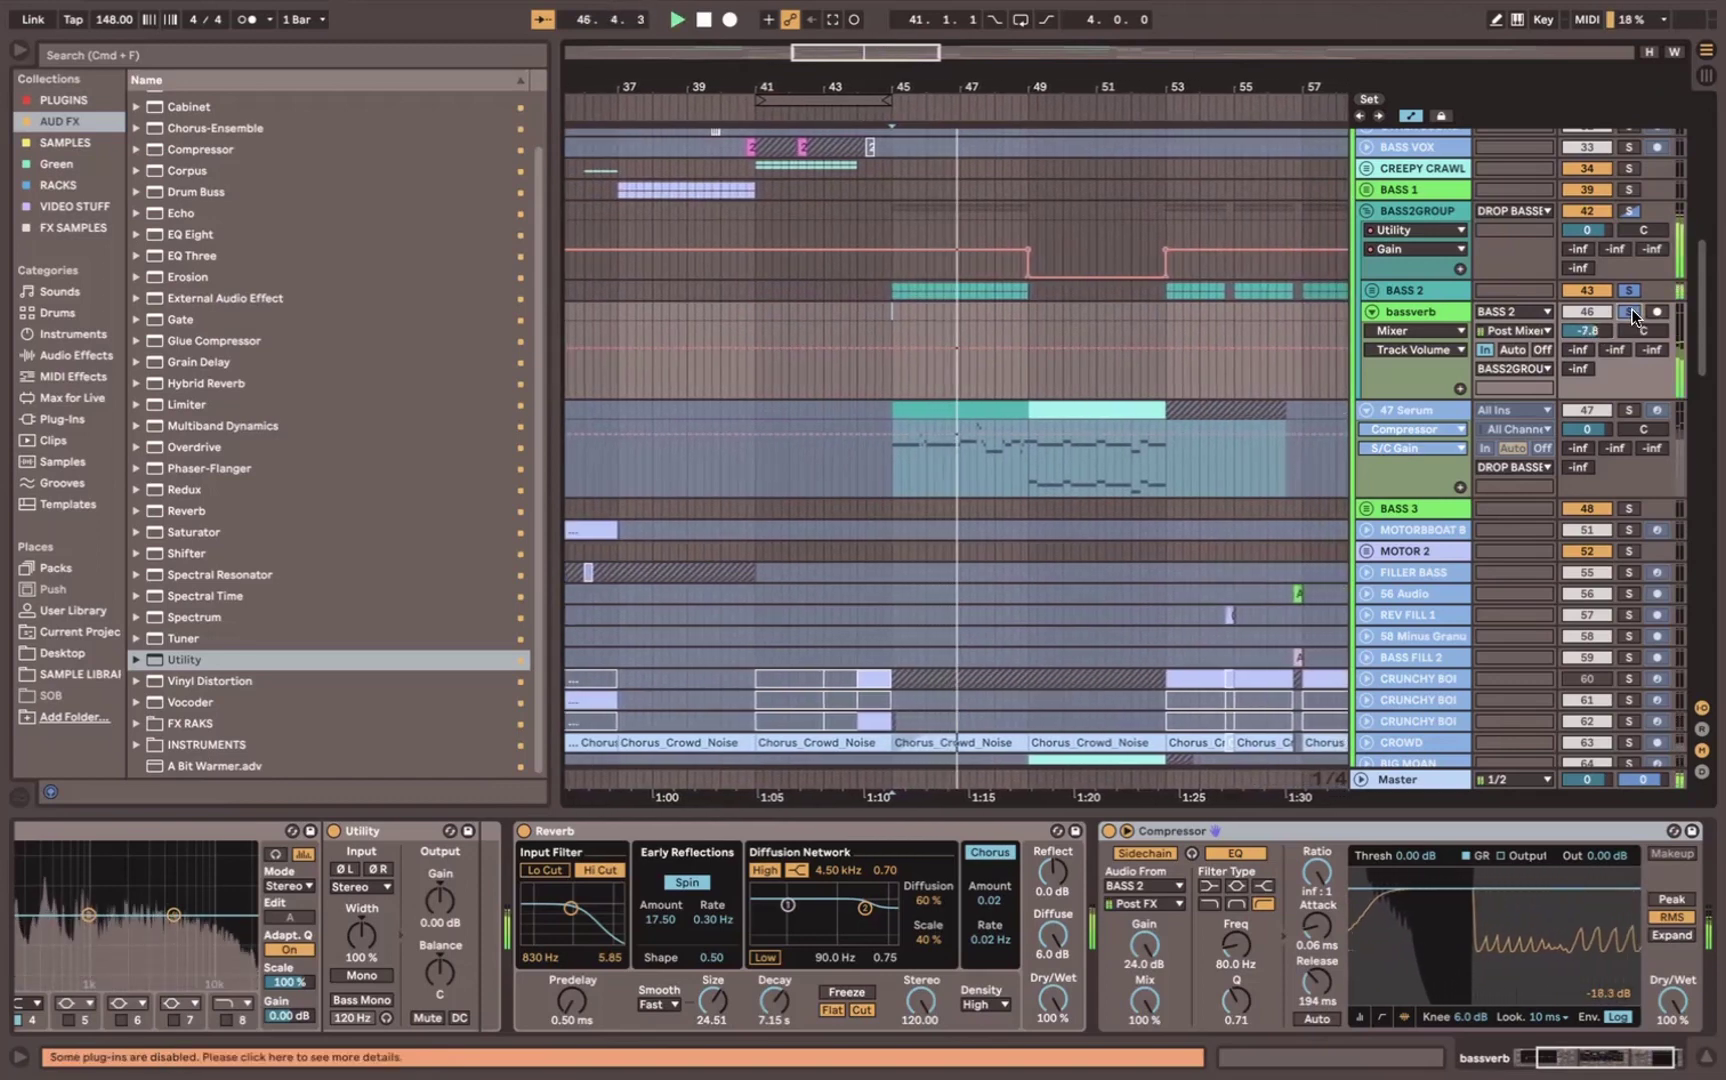
pyautogui.click(1317, 982)
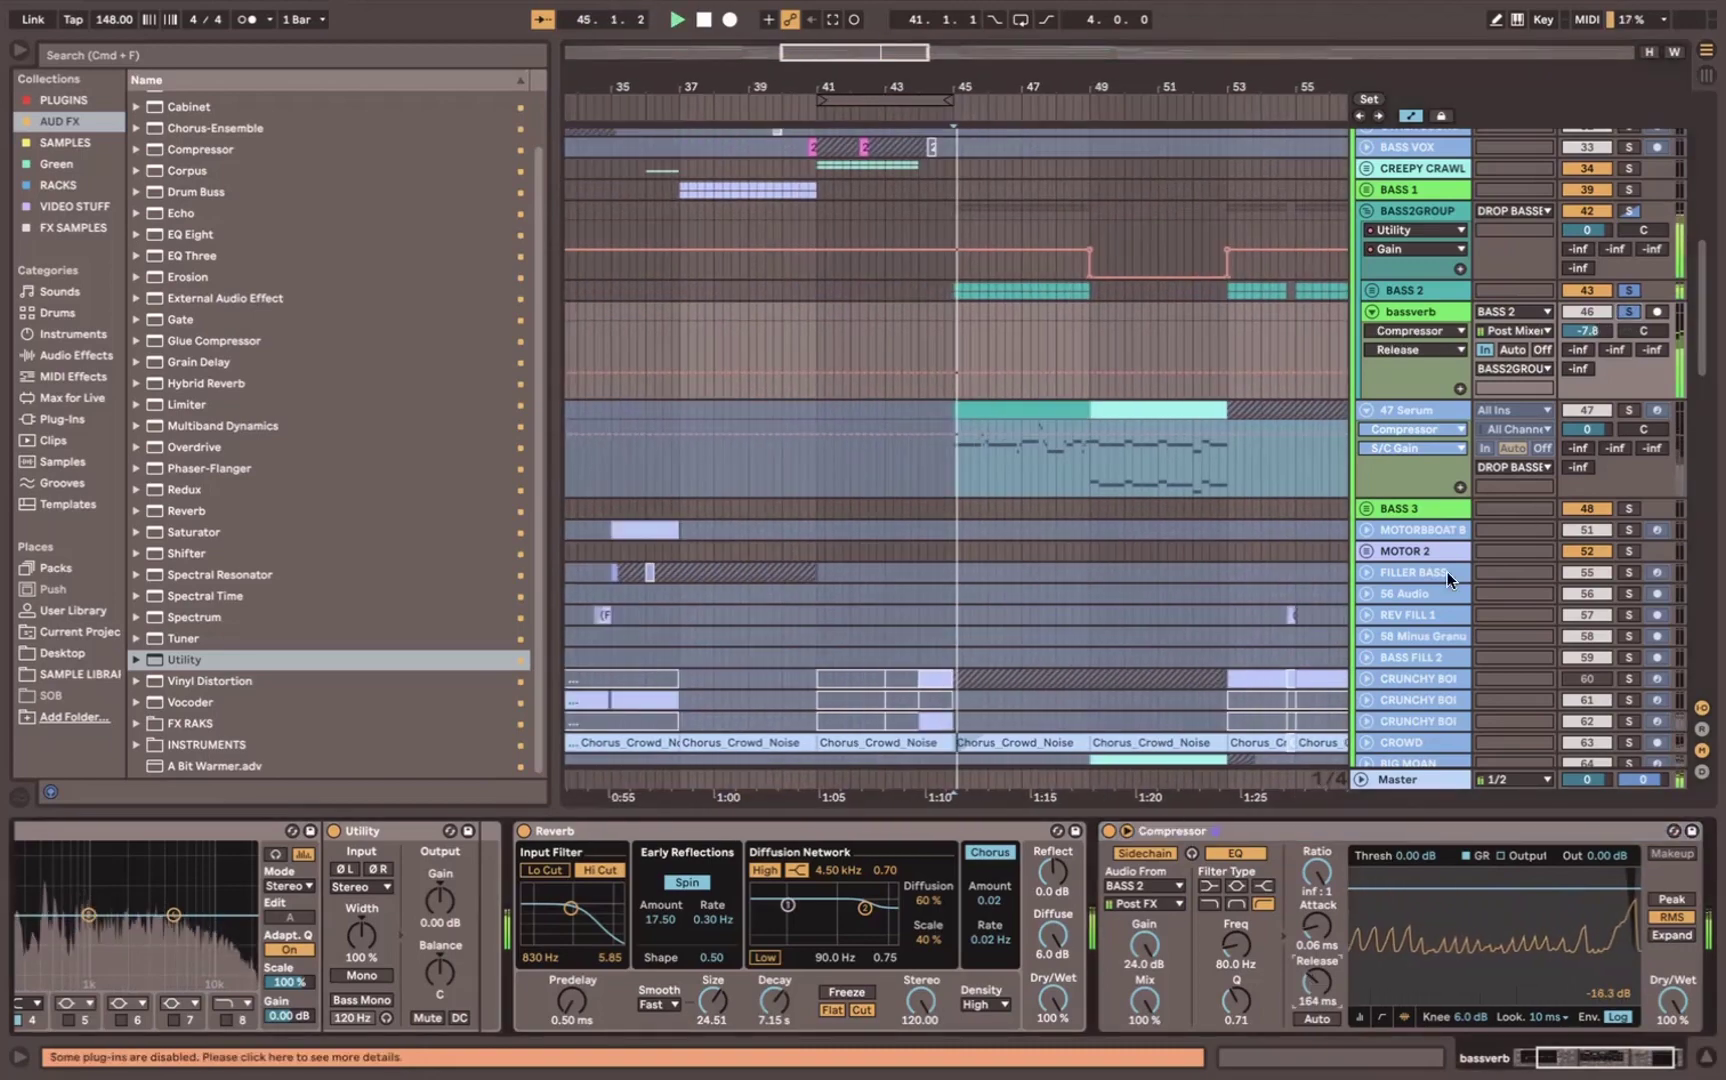
# Step: Solo the 47 Serum track in place of the bass tracks and put it into its own group
pyautogui.click(1627, 312)
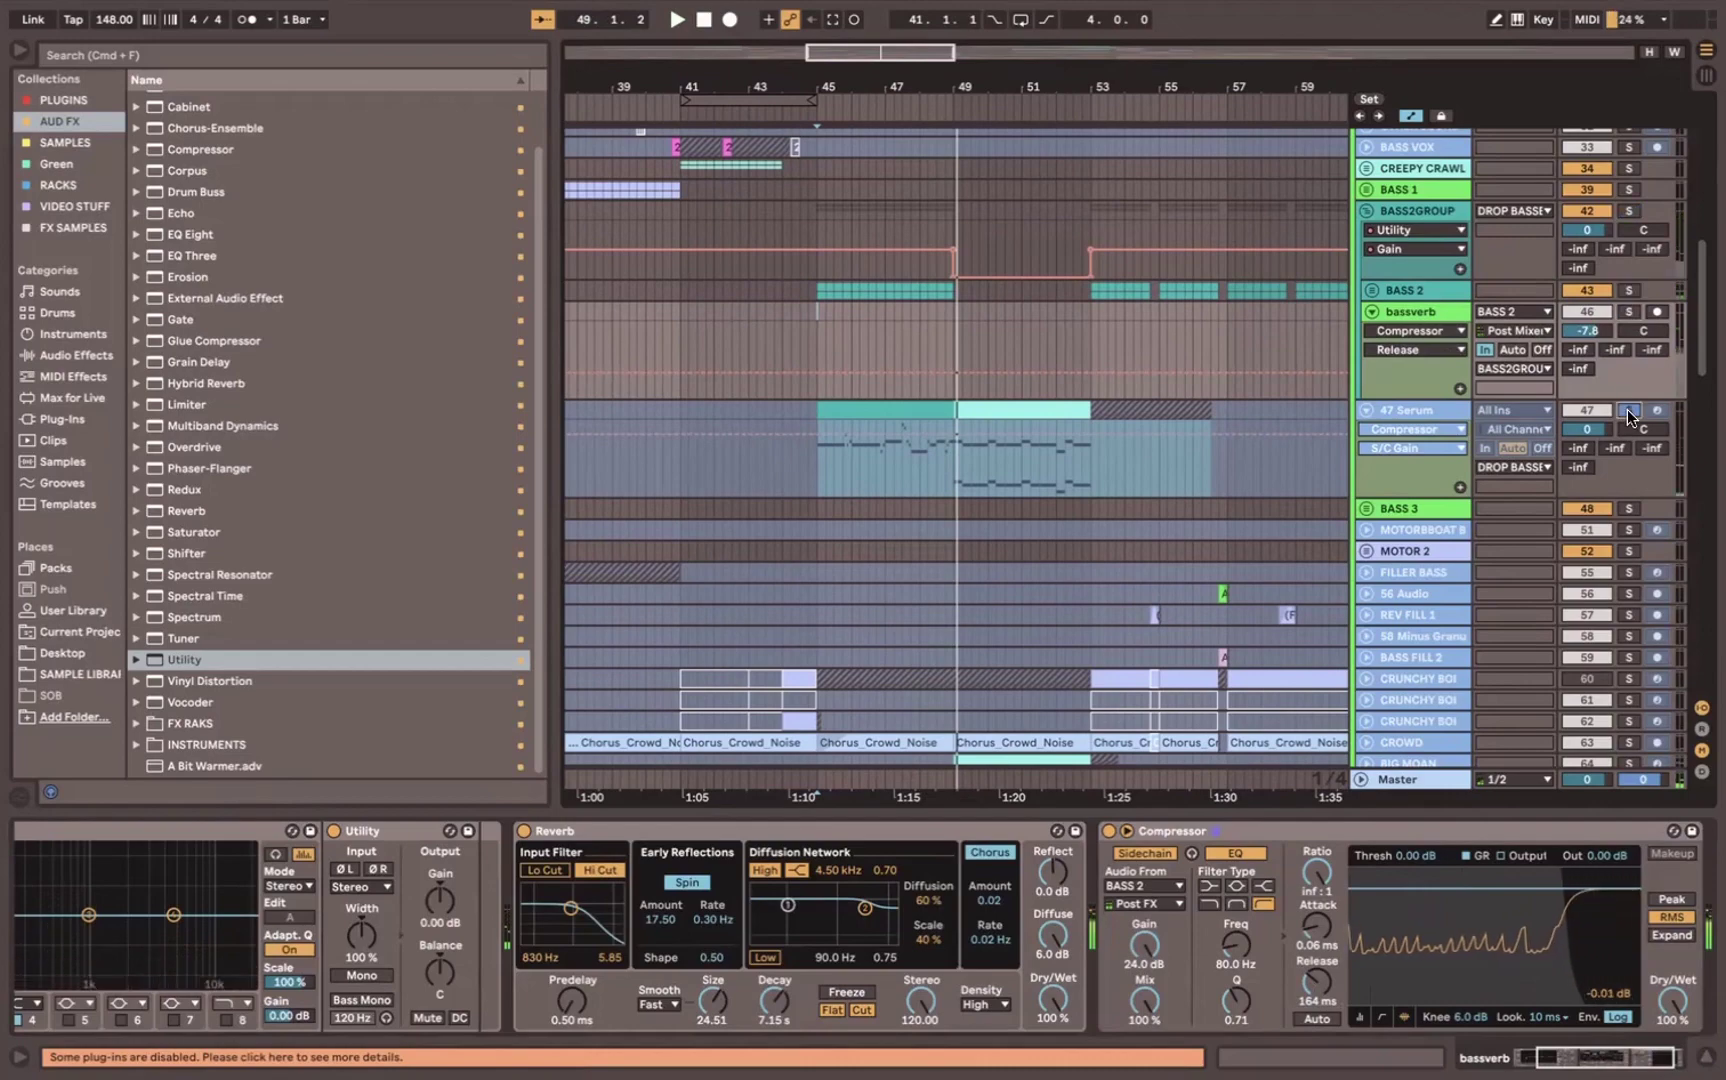
pyautogui.click(1431, 410)
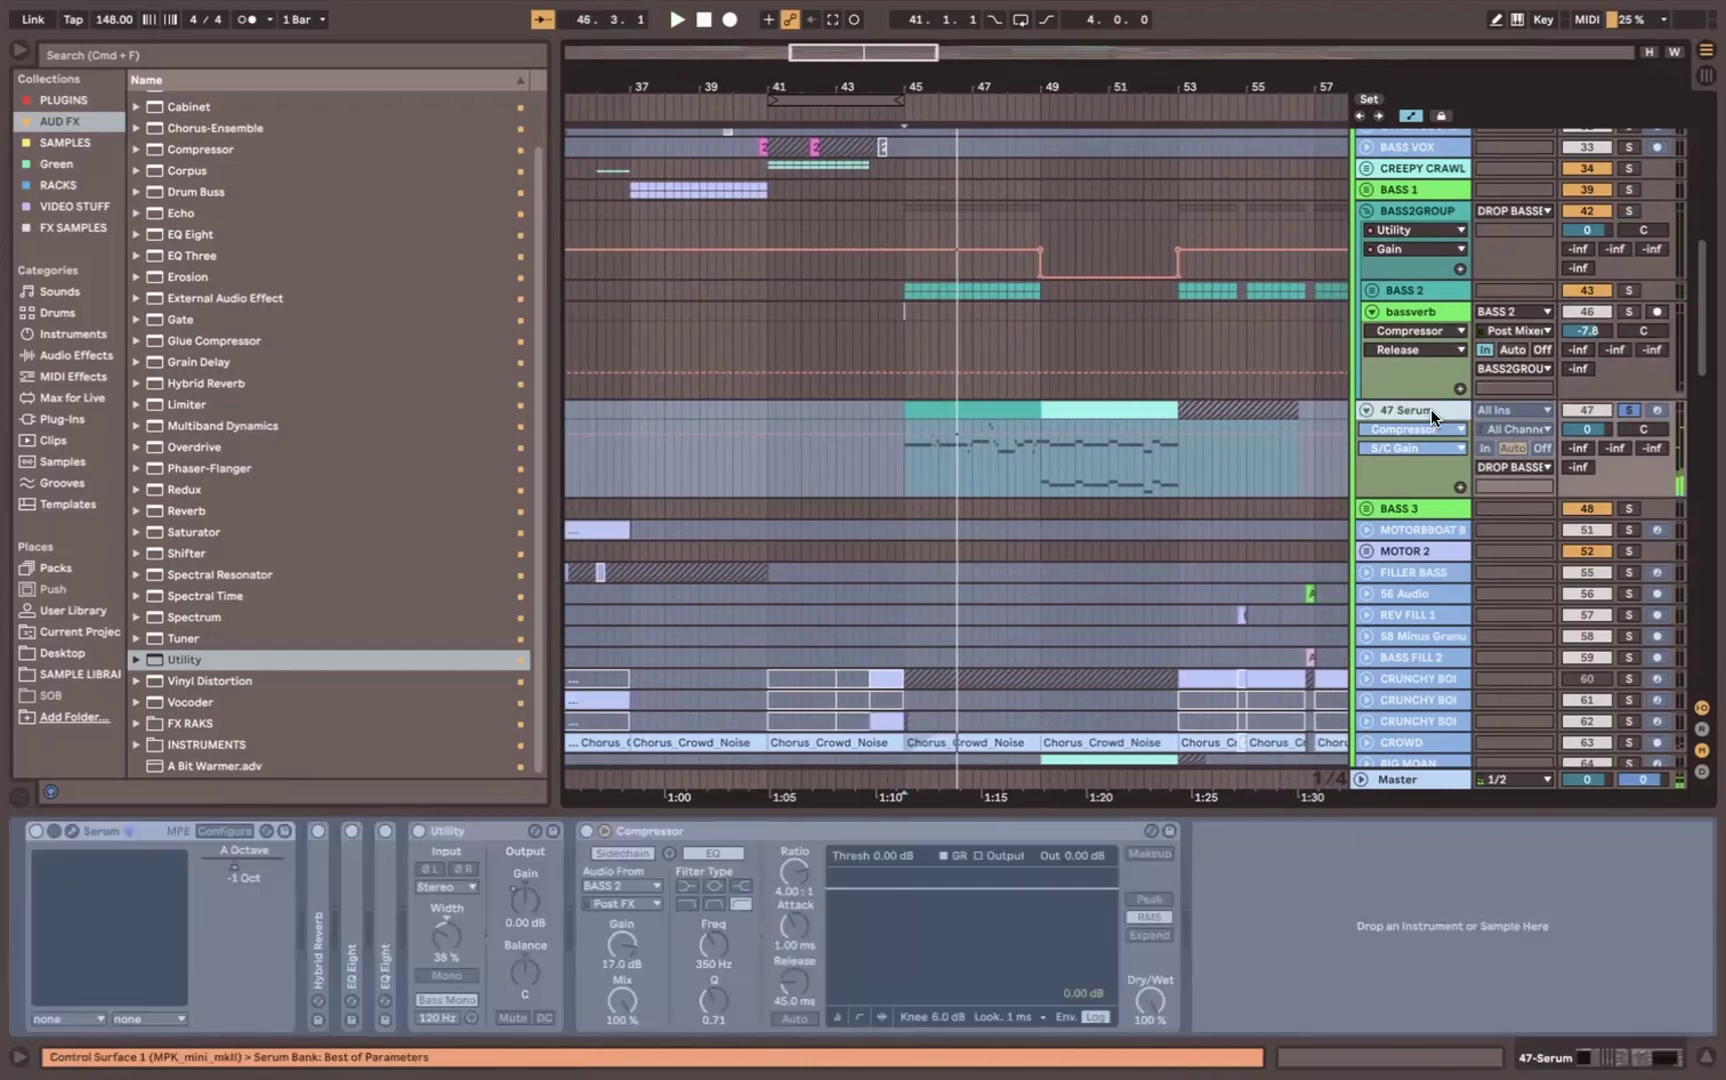
pyautogui.press('super+g')
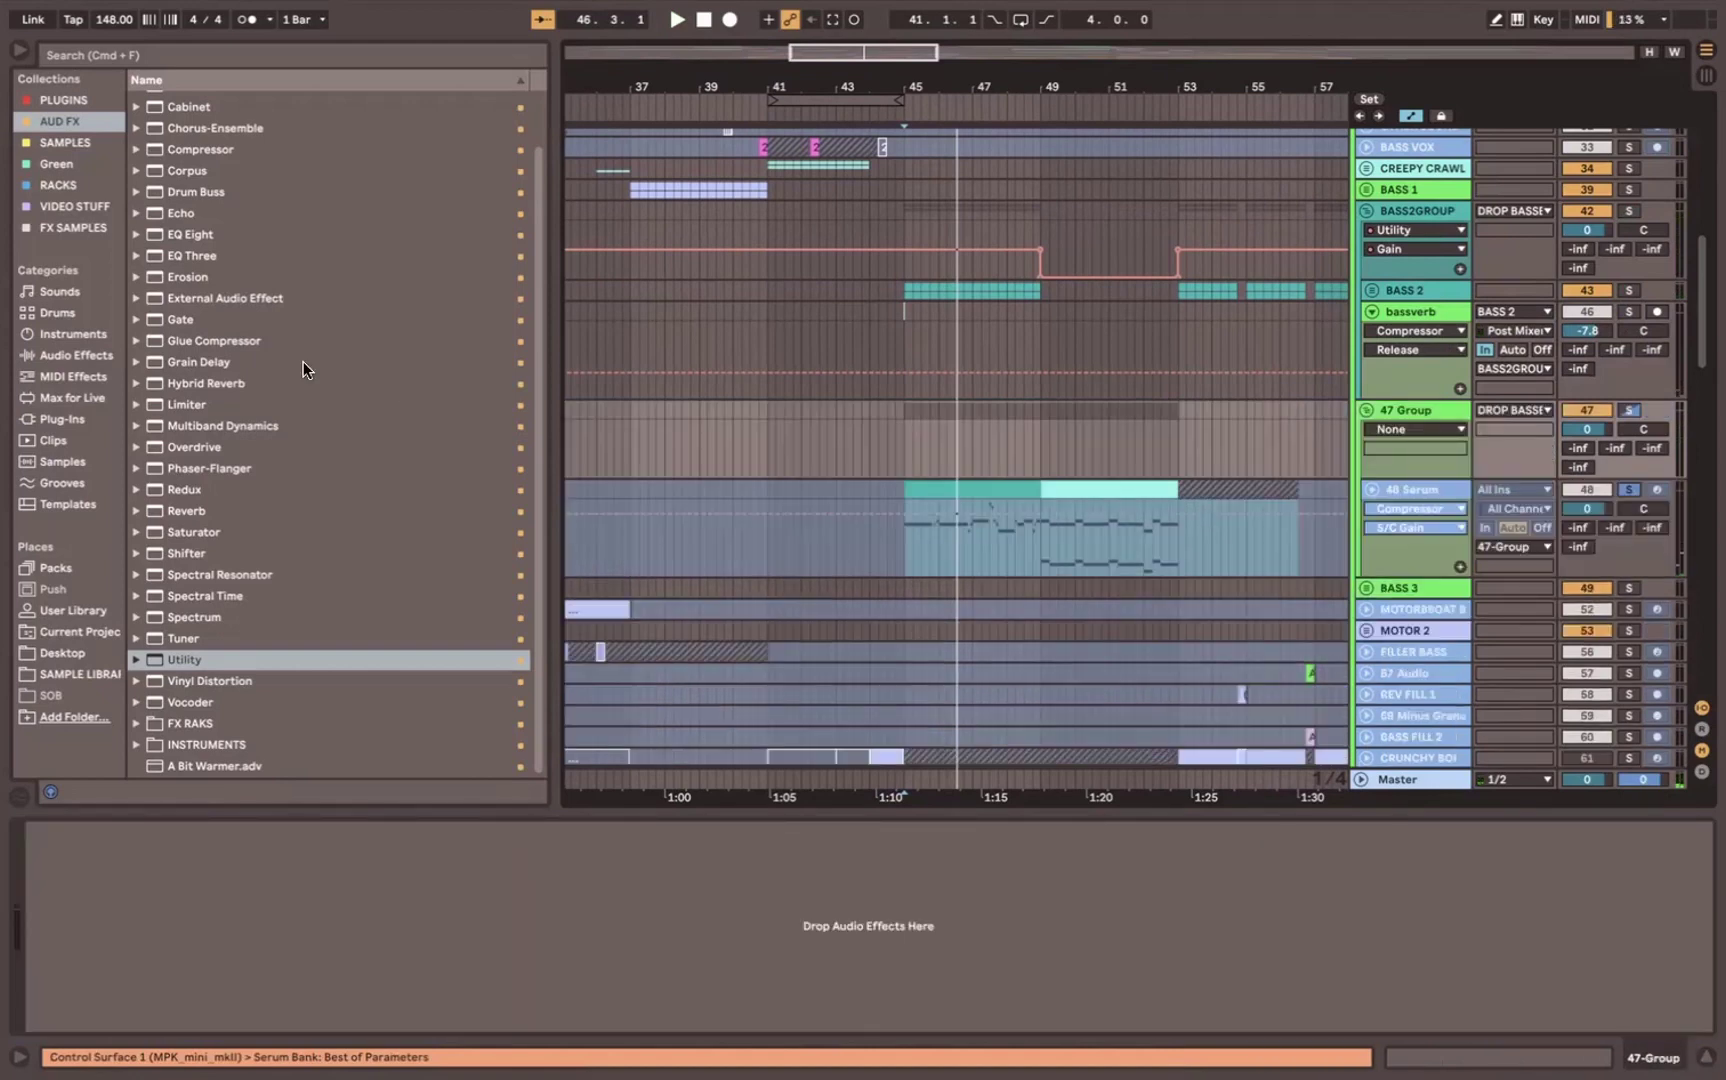
# Step: Add an EQ Eight to the Serum group and set its first band as a low cut at 278 Hz with a Q of 0.26
pyautogui.click(210, 233)
pyautogui.moveTo(296, 881); pyautogui.dragTo(296, 881)
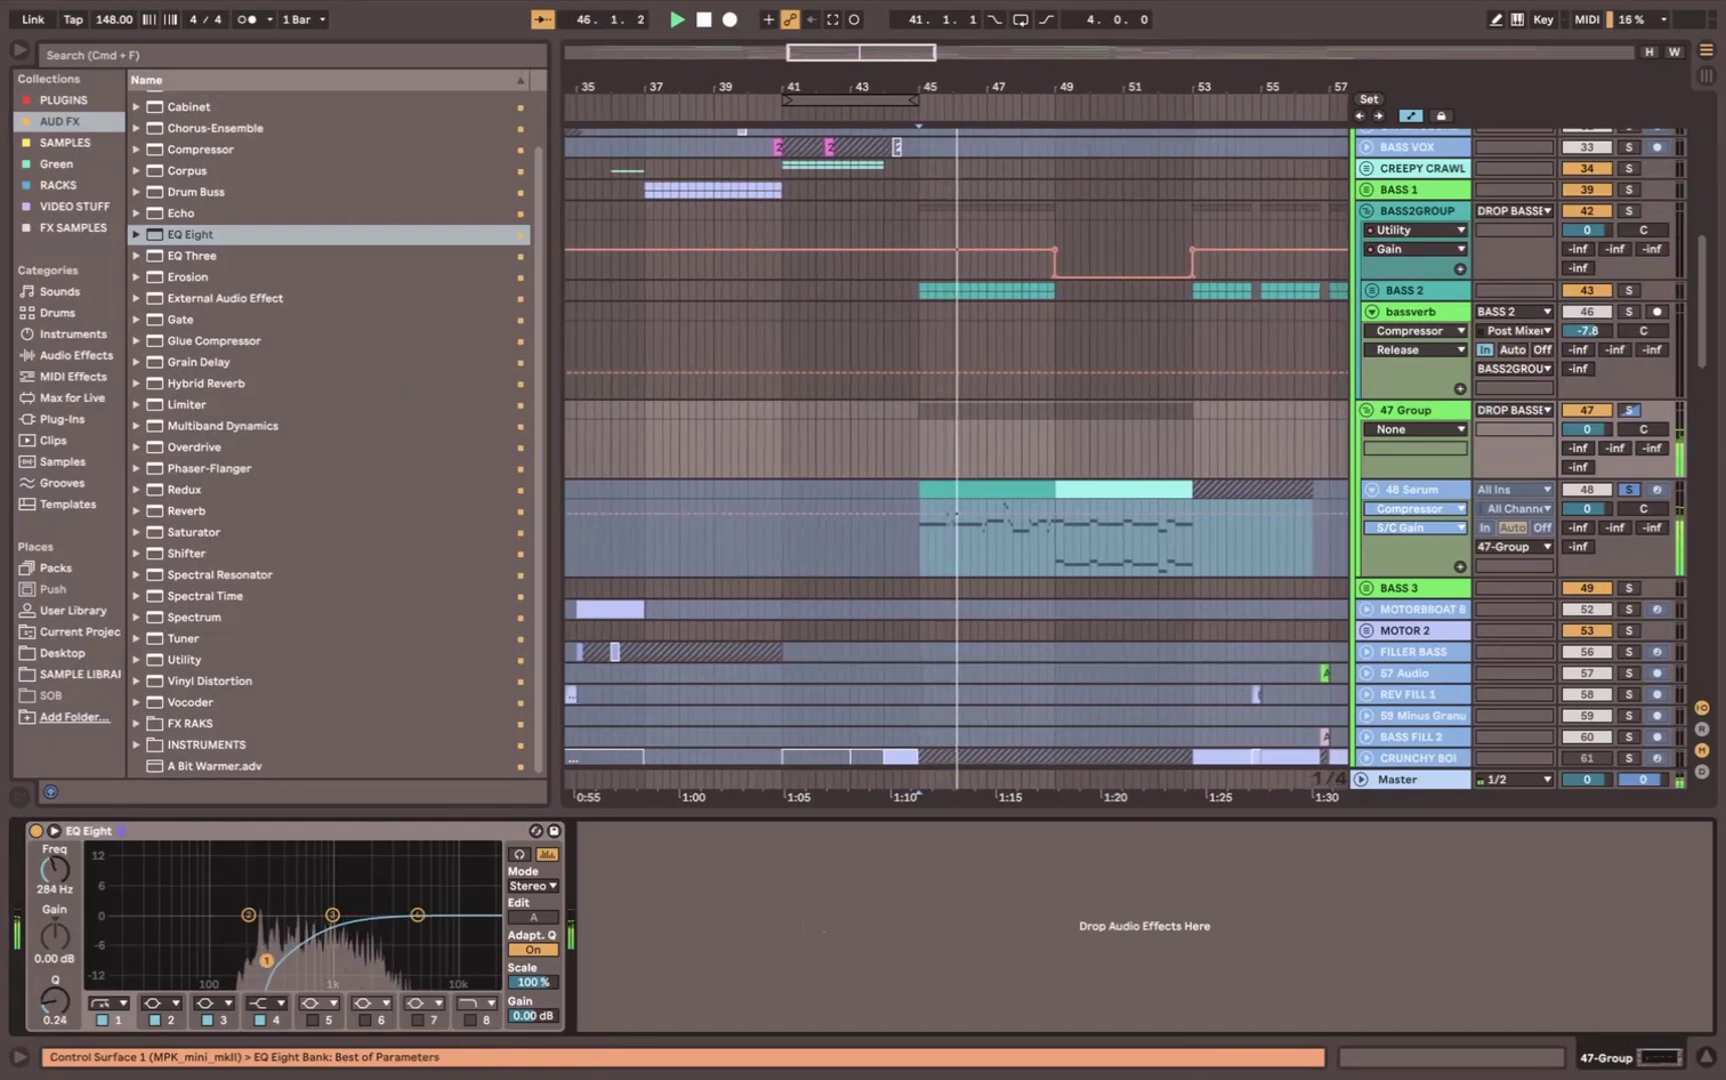
pyautogui.moveTo(269, 962); pyautogui.dragTo(278, 884)
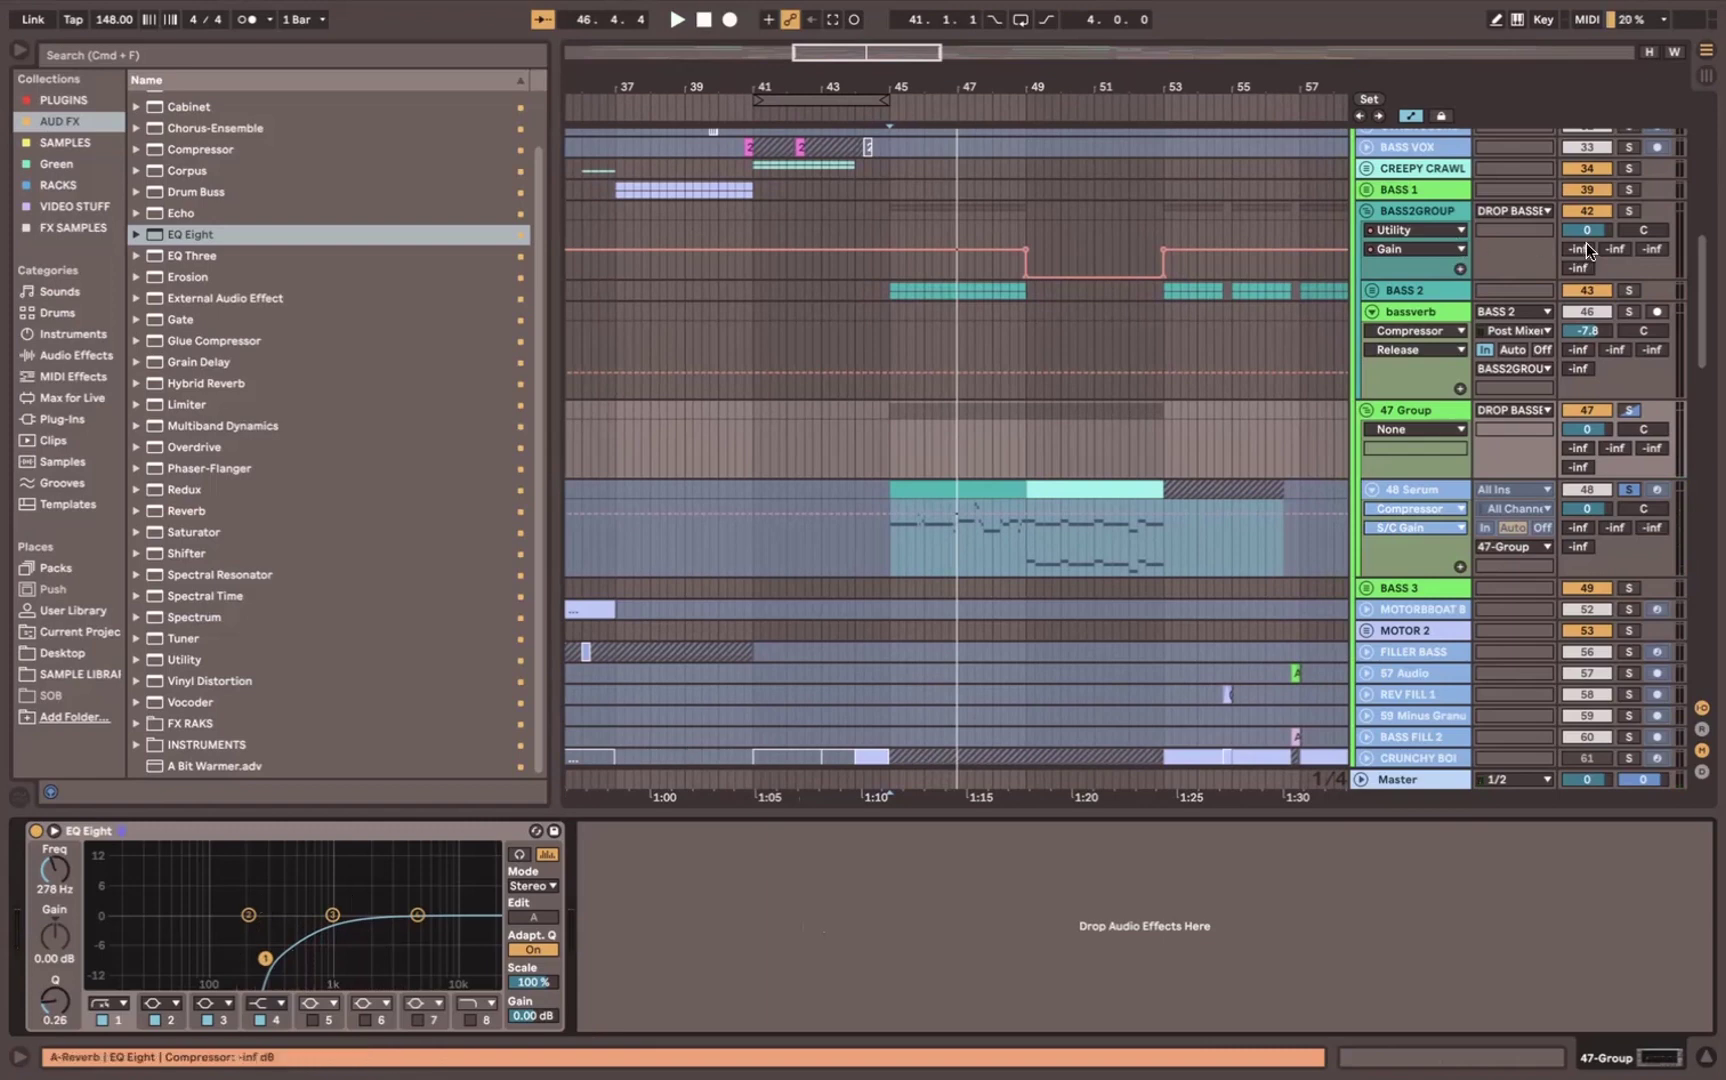
# Step: Solo BASS2GROUP along with the Serum group and play both together from bar 45
pyautogui.click(1624, 208)
pyautogui.press('space')
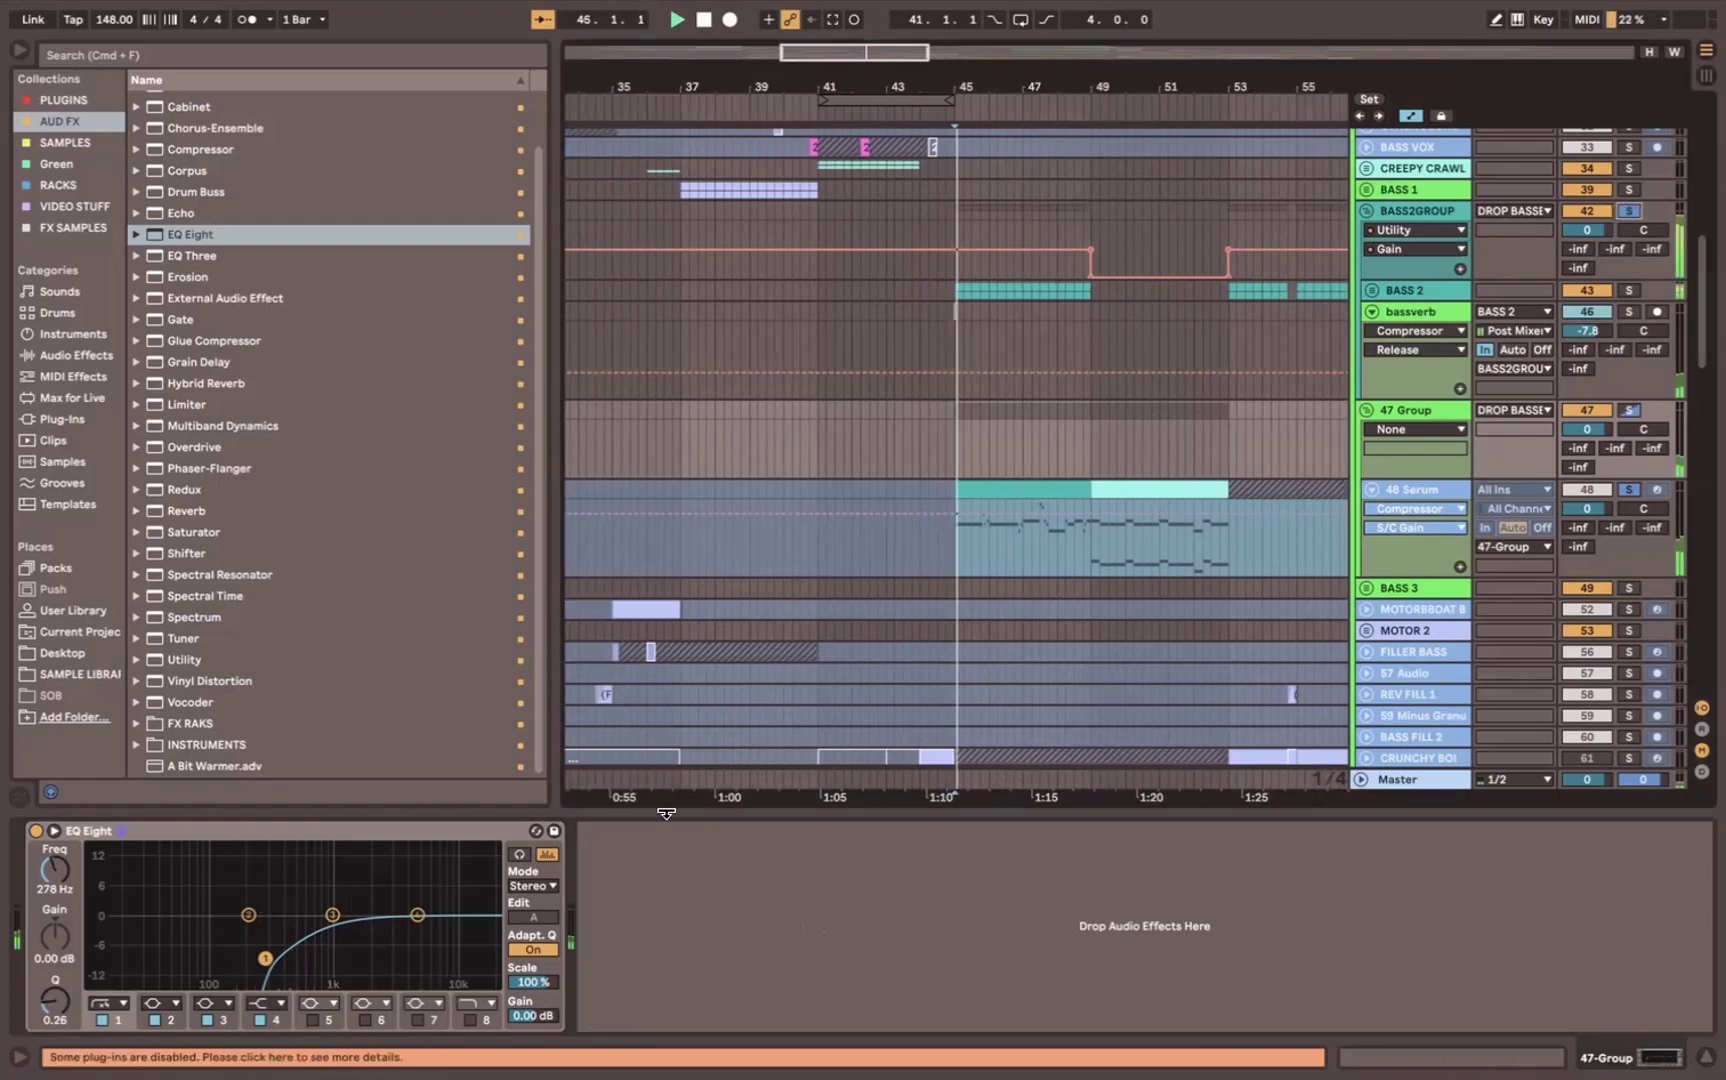